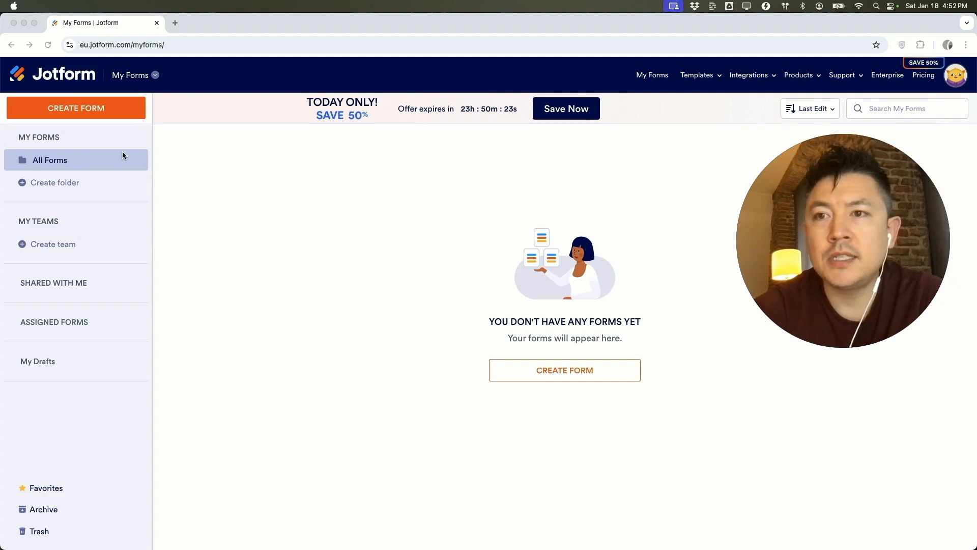
Start a new form from a template and narrow the template gallery to the Contact Forms type.
{"action": "left_click", "coordinate": [117, 109]}
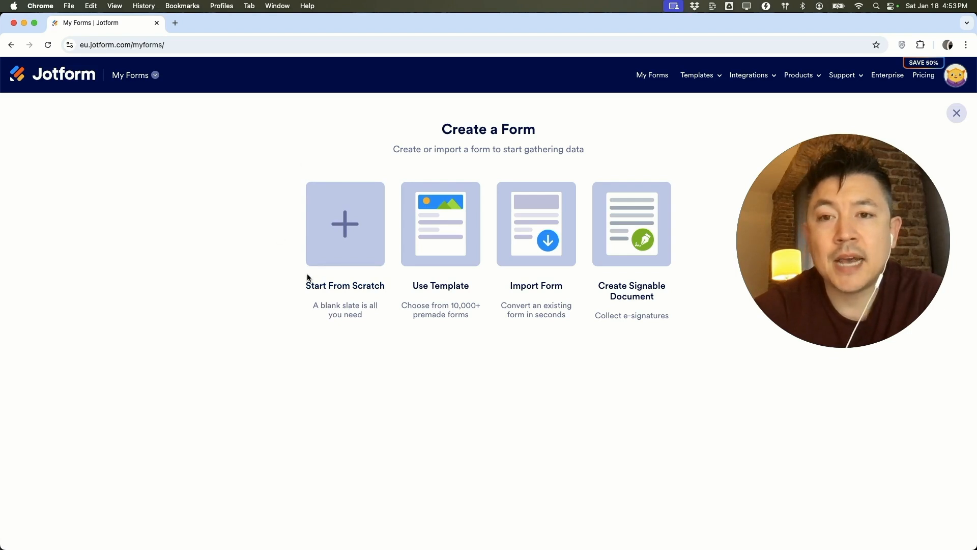
{"action": "left_click", "coordinate": [441, 235]}
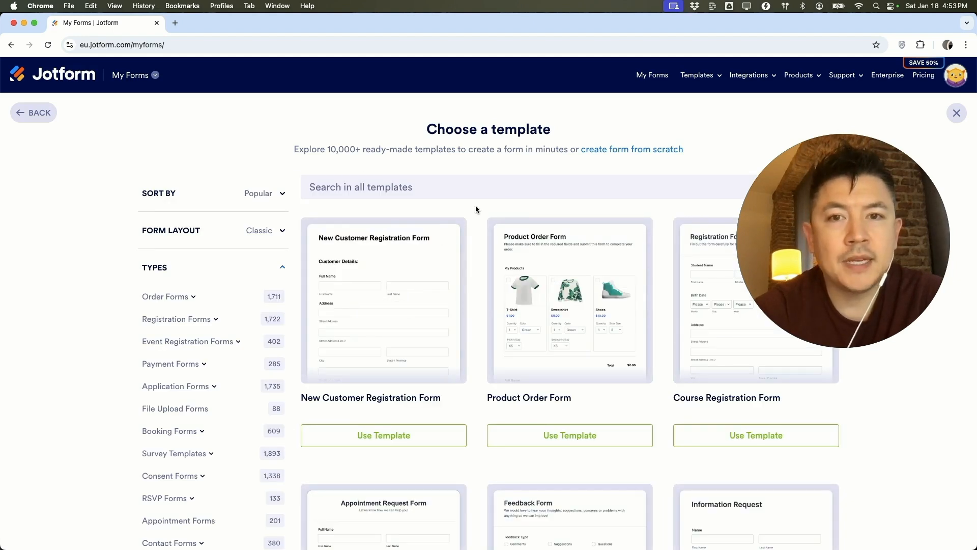
{"action": "scroll", "coordinate": [360, 355], "scroll_direction": "down", "scroll_amount": 5}
{"action": "scroll", "coordinate": [360, 356], "scroll_direction": "up", "scroll_amount": 3}
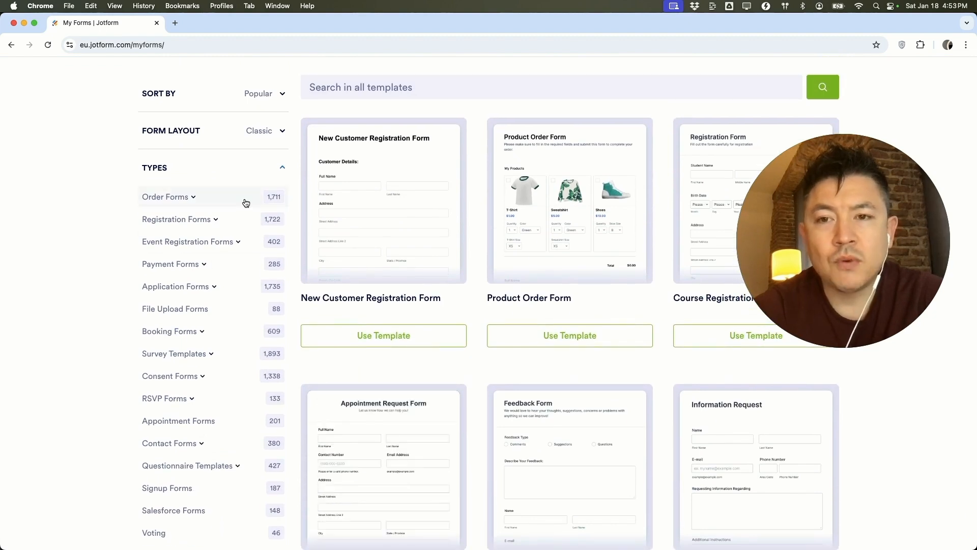
{"action": "scroll", "coordinate": [171, 299], "scroll_direction": "down", "scroll_amount": 1}
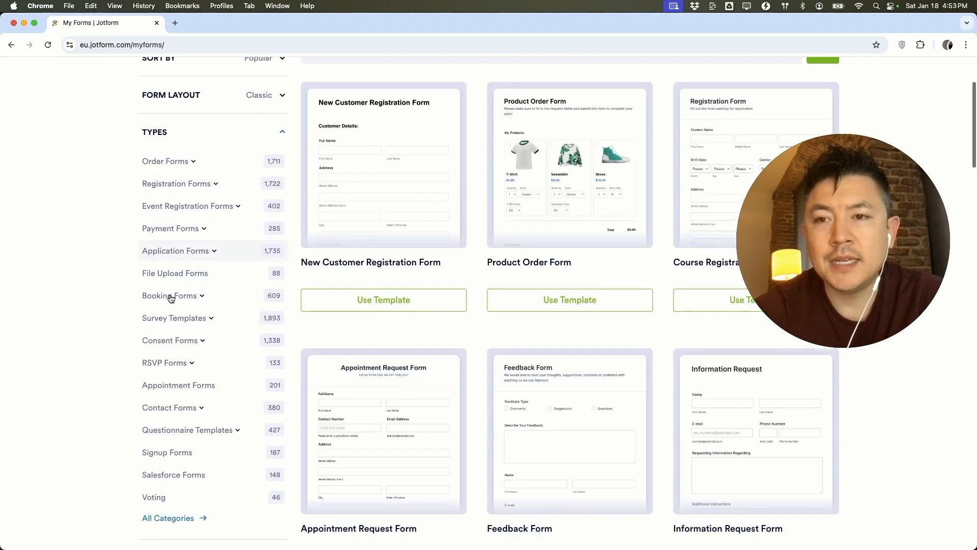
{"action": "scroll", "coordinate": [171, 299], "scroll_direction": "down", "scroll_amount": 1}
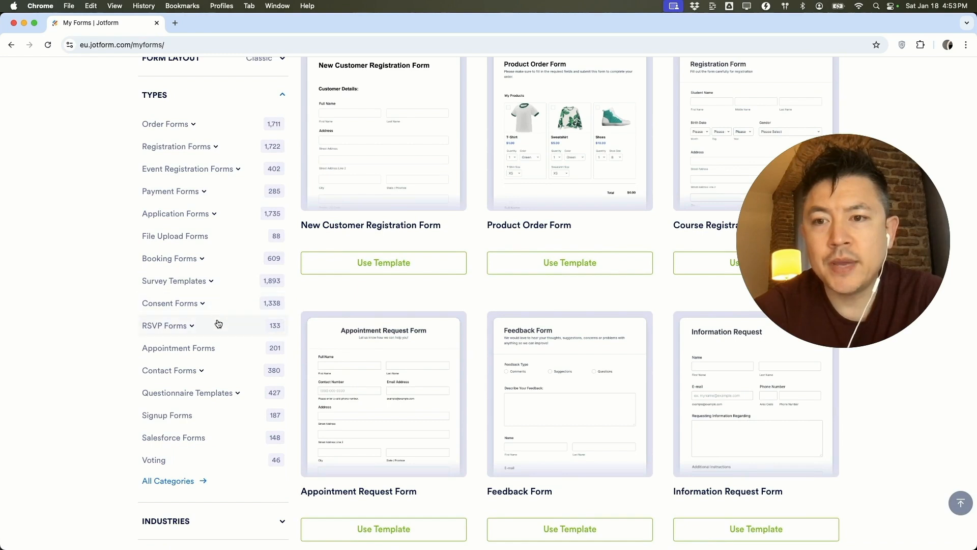
{"action": "left_click", "coordinate": [197, 372]}
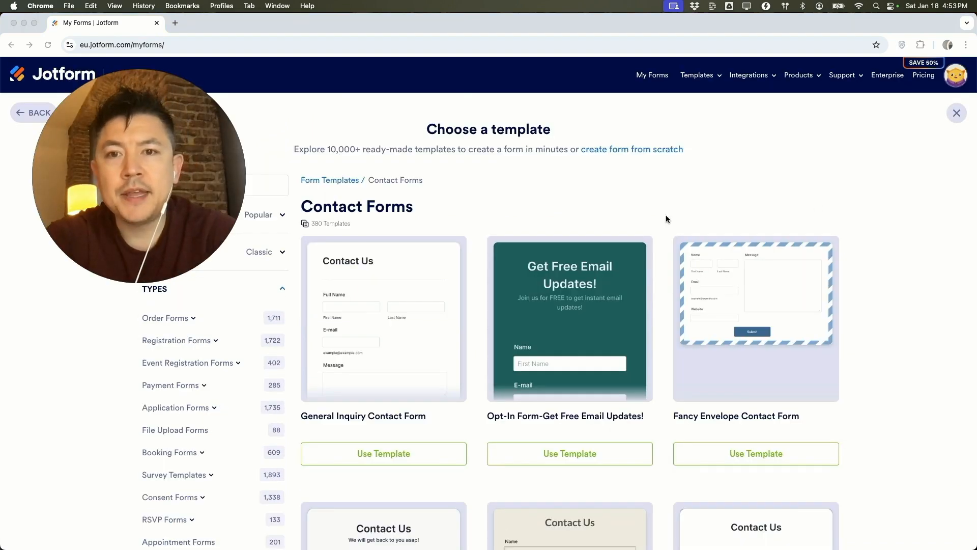
Browse the contact form templates and create the form from the Artistic Contact Form template.
{"action": "scroll", "coordinate": [665, 220], "scroll_direction": "down", "scroll_amount": 3}
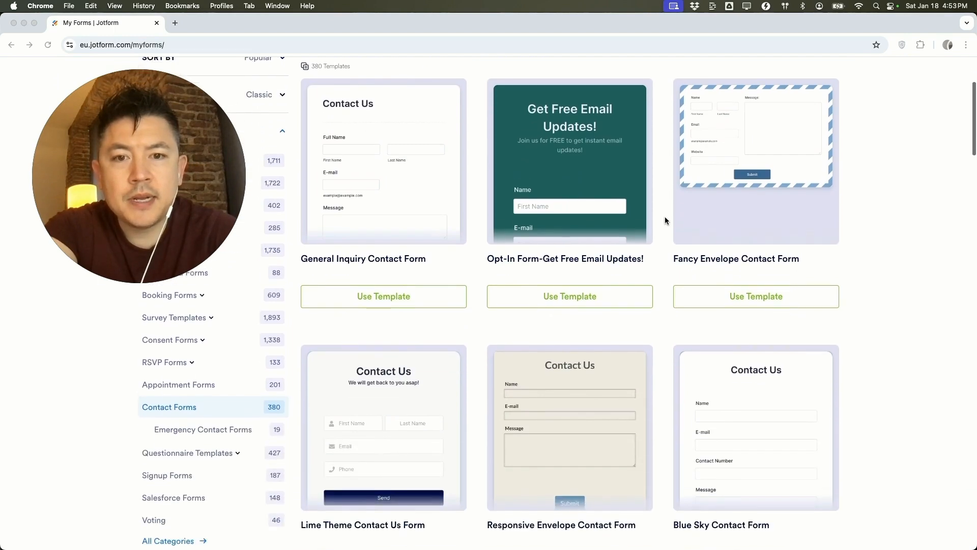
{"action": "scroll", "coordinate": [665, 220], "scroll_direction": "down", "scroll_amount": 10}
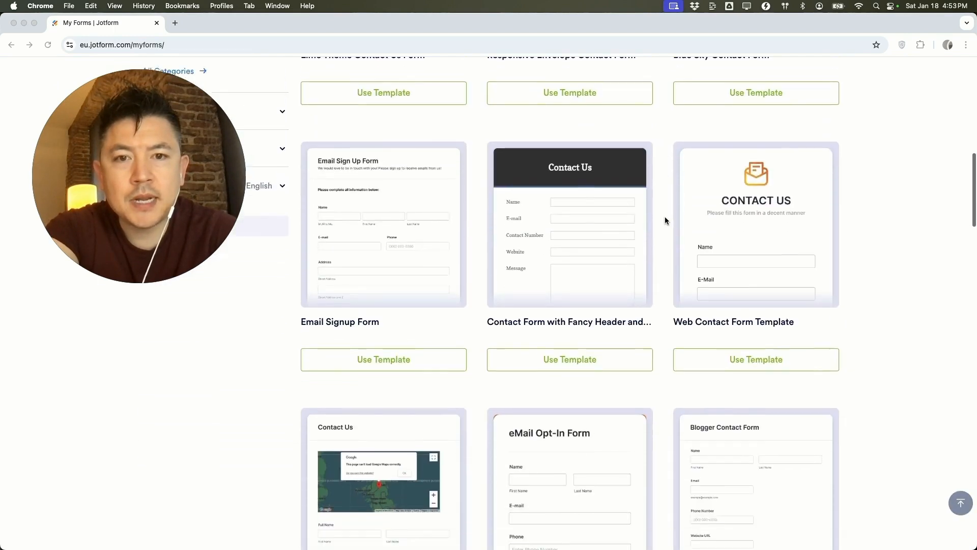
{"action": "scroll", "coordinate": [665, 220], "scroll_direction": "down", "scroll_amount": 4}
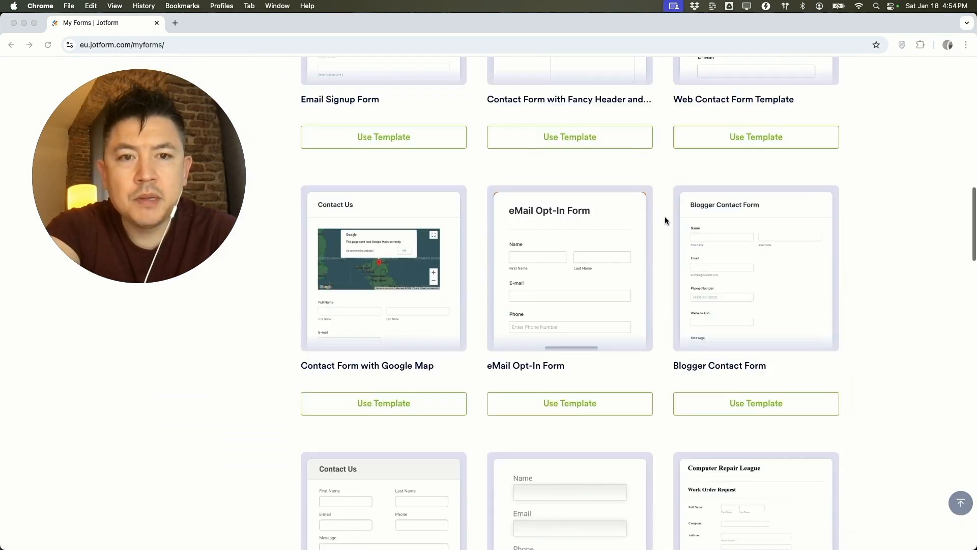
{"action": "scroll", "coordinate": [665, 220], "scroll_direction": "down", "scroll_amount": 2}
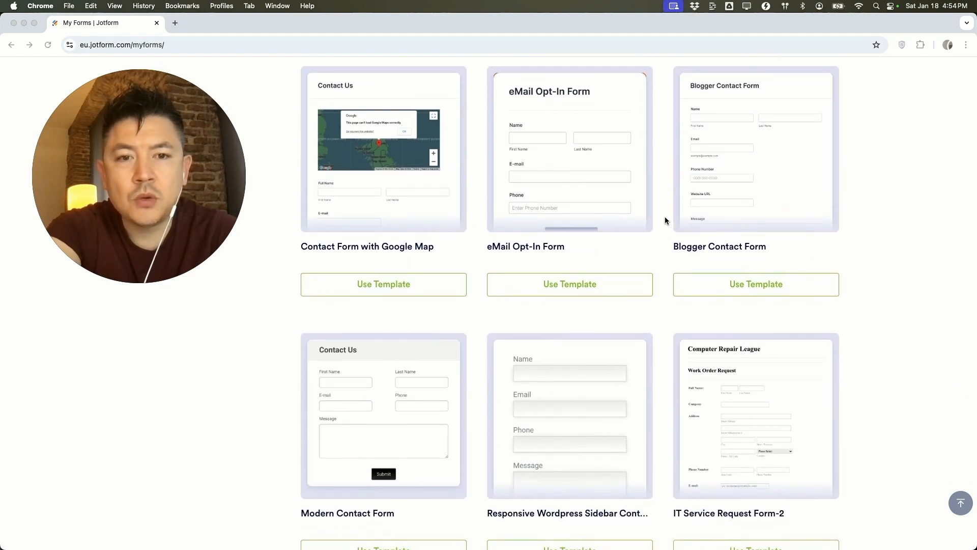
{"action": "scroll", "coordinate": [665, 221], "scroll_direction": "up", "scroll_amount": 2}
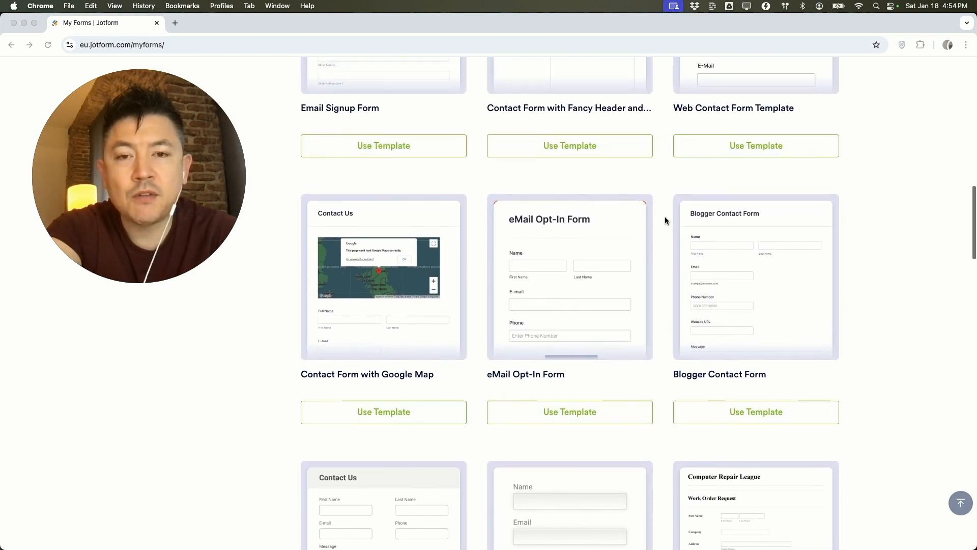
{"action": "scroll", "coordinate": [664, 221], "scroll_direction": "down", "scroll_amount": 15}
{"action": "scroll", "coordinate": [665, 221], "scroll_direction": "down", "scroll_amount": 1}
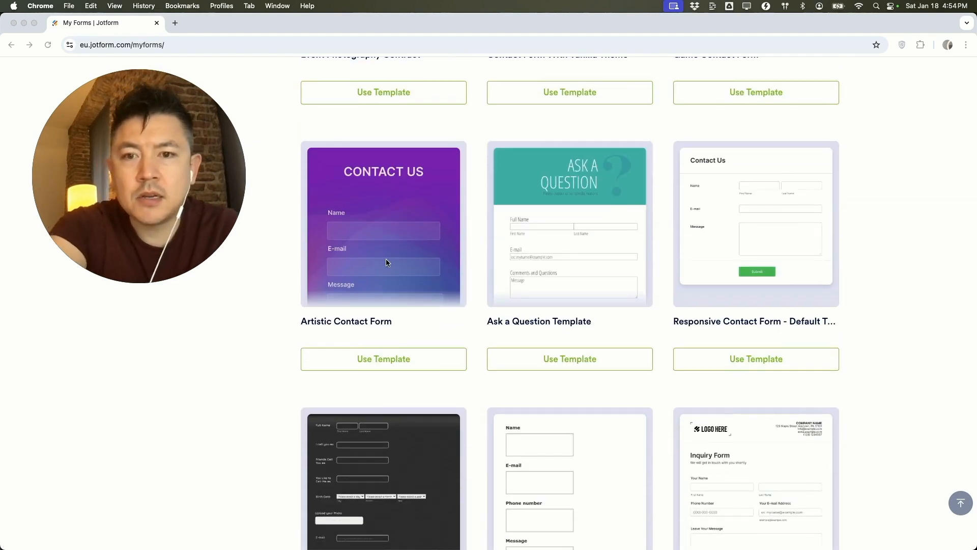
{"action": "left_click", "coordinate": [399, 358]}
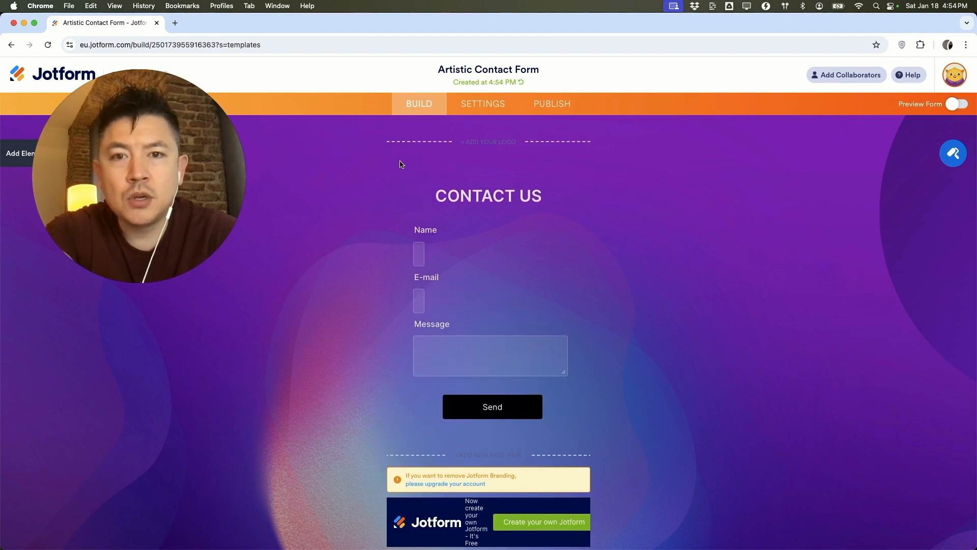
Replace the "CONTACT US" heading of the form with "Taco Sign Up Form".
{"action": "left_click", "coordinate": [491, 195]}
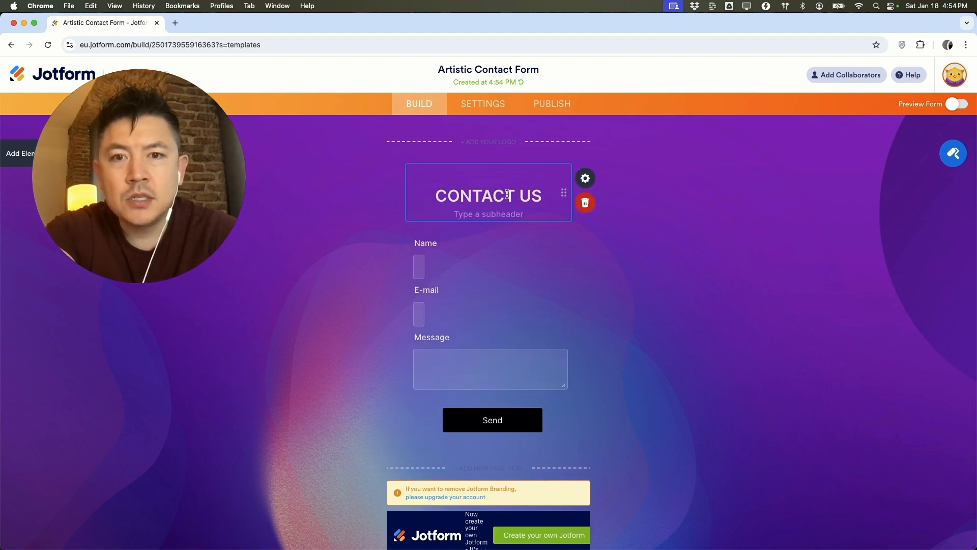
{"action": "triple_click", "coordinate": [477, 195]}
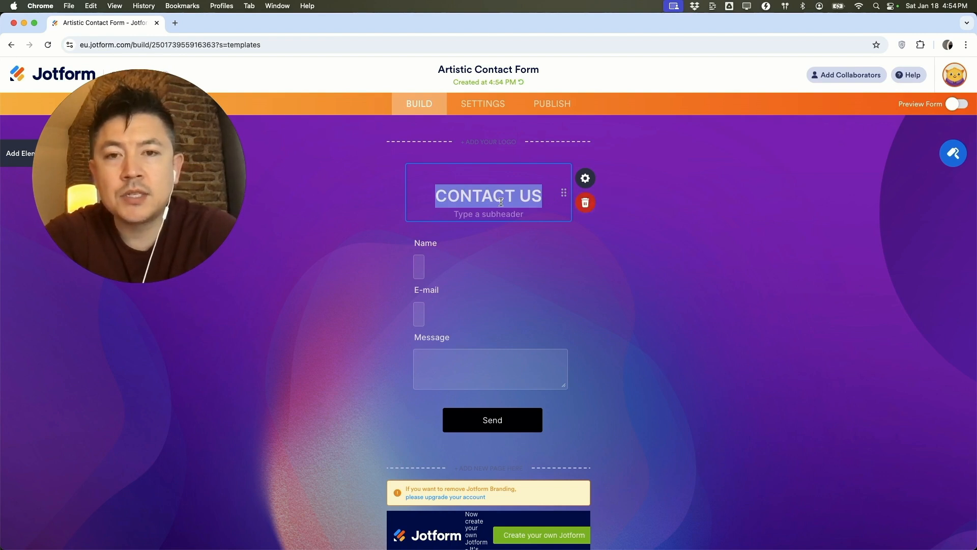
{"action": "type", "text": "Taco Sign Up Form"}
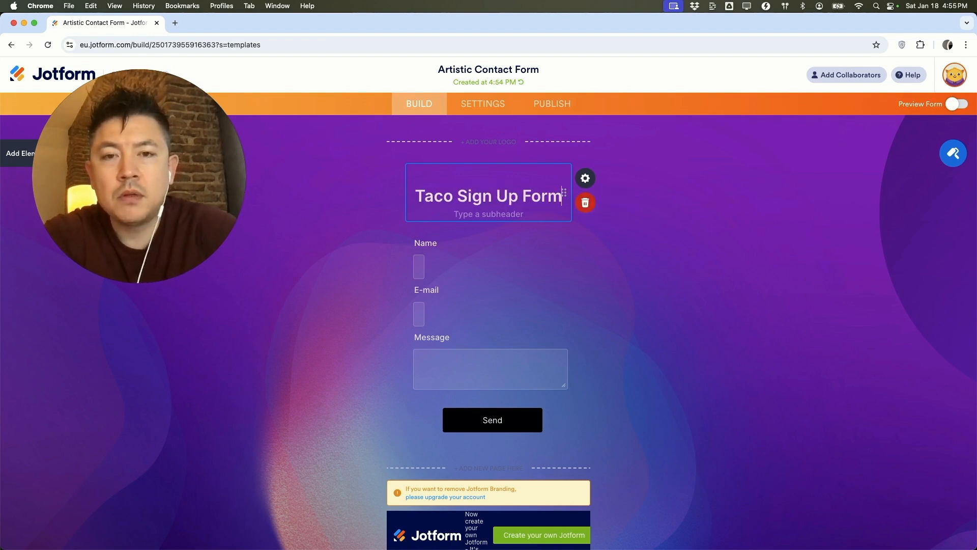
{"action": "left_click", "coordinate": [349, 278]}
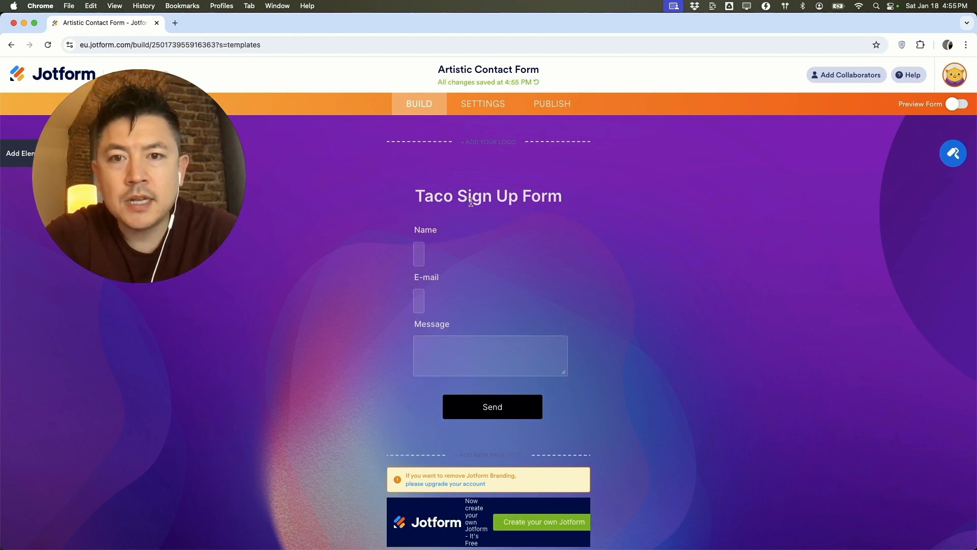
Rewrite the form heading in capitals as "TACO SIGN UP FORM".
{"action": "left_click", "coordinate": [454, 200]}
{"action": "type", "text": "TA"}
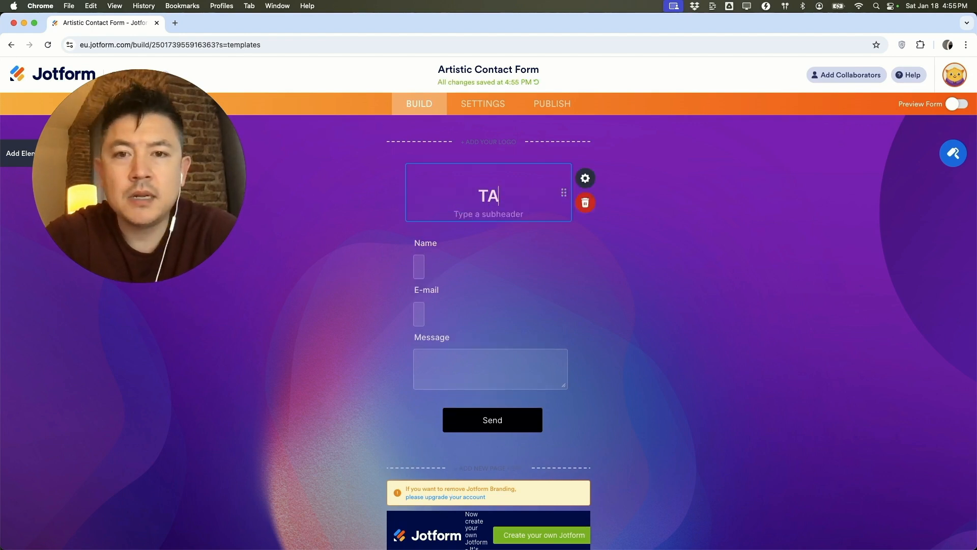
{"action": "type", "text": "CO SIGN UP FORM"}
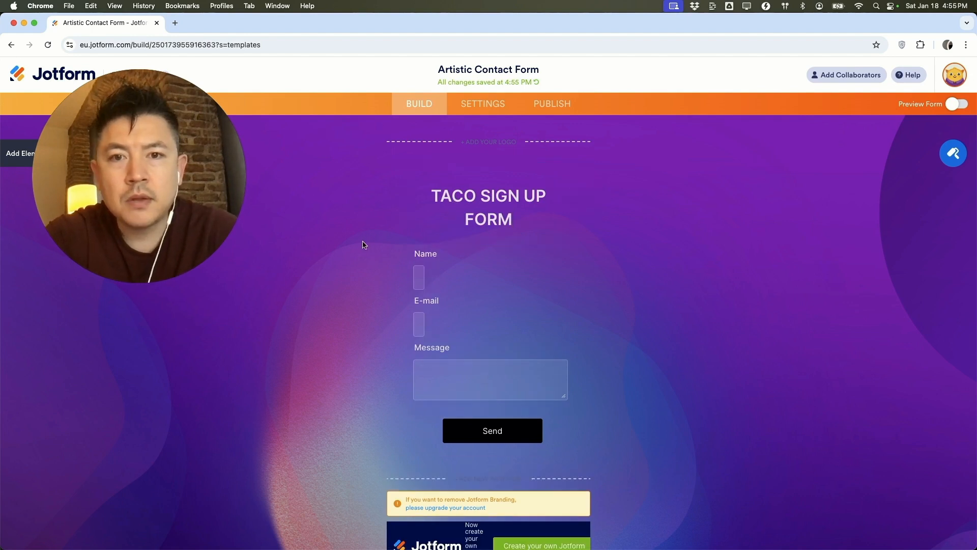
Open the heading's properties and set its subheading text to "THE BEST TACO REVIEWS".
{"action": "left_click", "coordinate": [485, 211]}
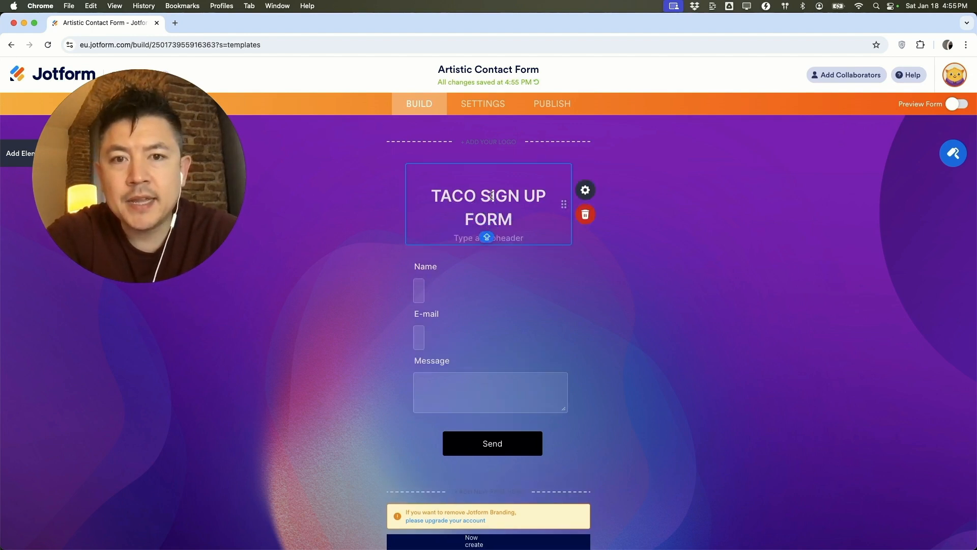
{"action": "left_click", "coordinate": [585, 191]}
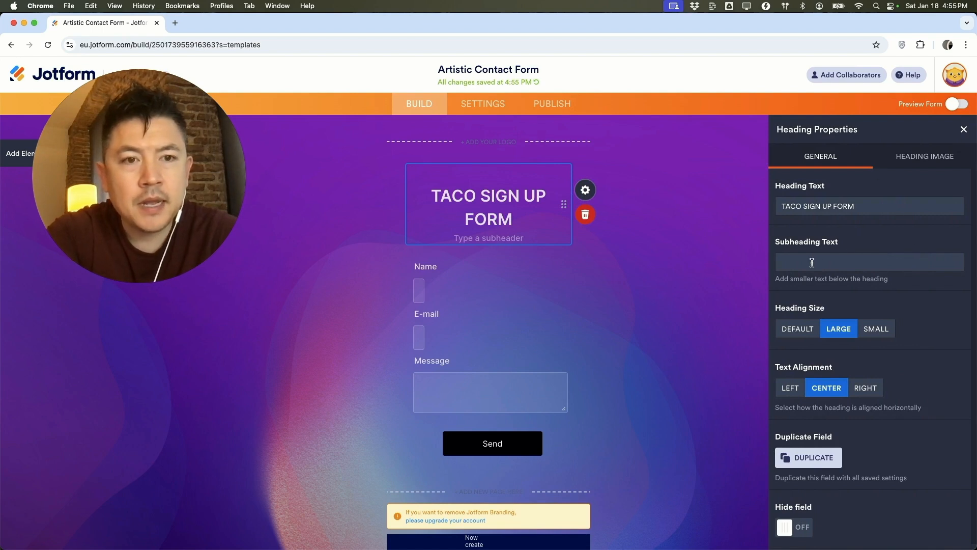
{"action": "left_click", "coordinate": [813, 263]}
{"action": "type", "text": "THE BE"}
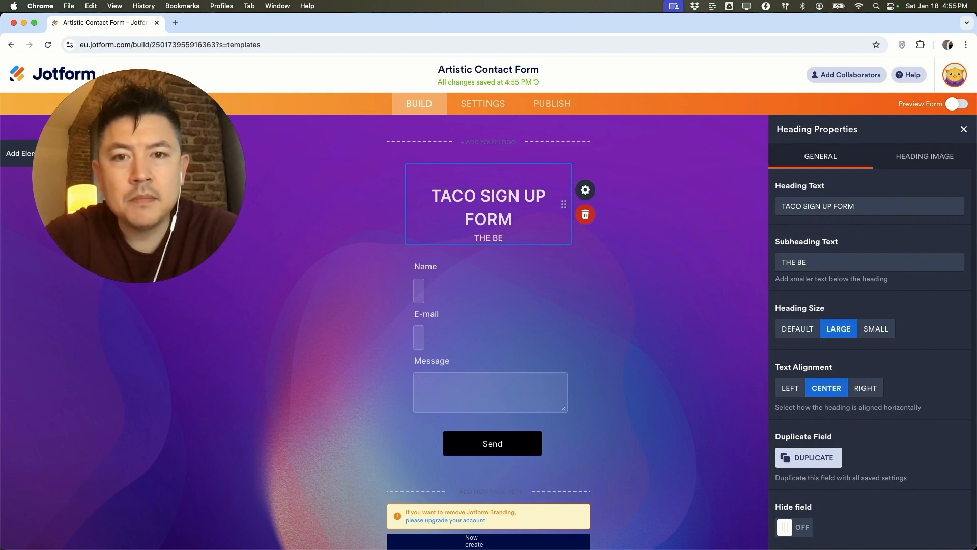
{"action": "type", "text": "ST TACO REVIEWS"}
{"action": "left_click", "coordinate": [872, 301]}
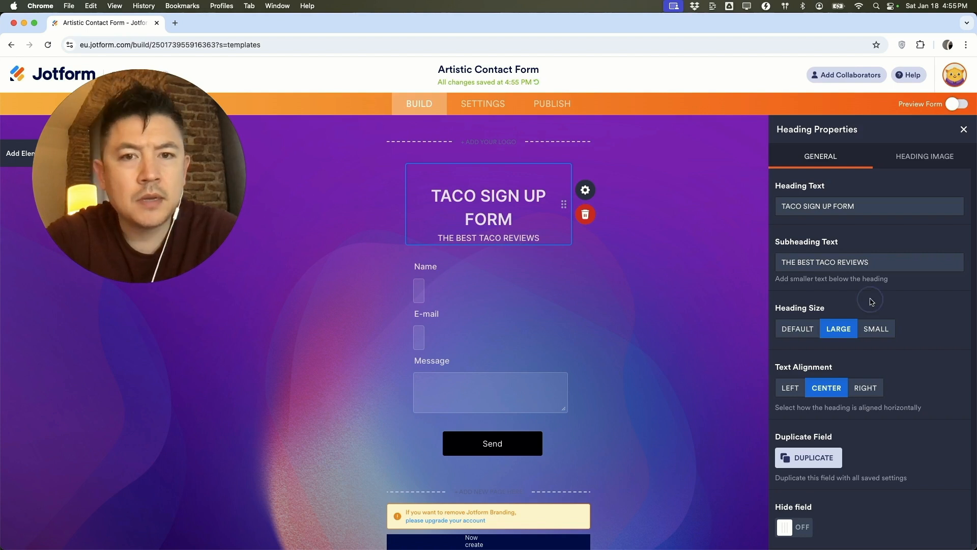
Try the available heading sizes and text alignments, settling on Default size and Center alignment, and close the heading properties.
{"action": "left_click", "coordinate": [804, 329]}
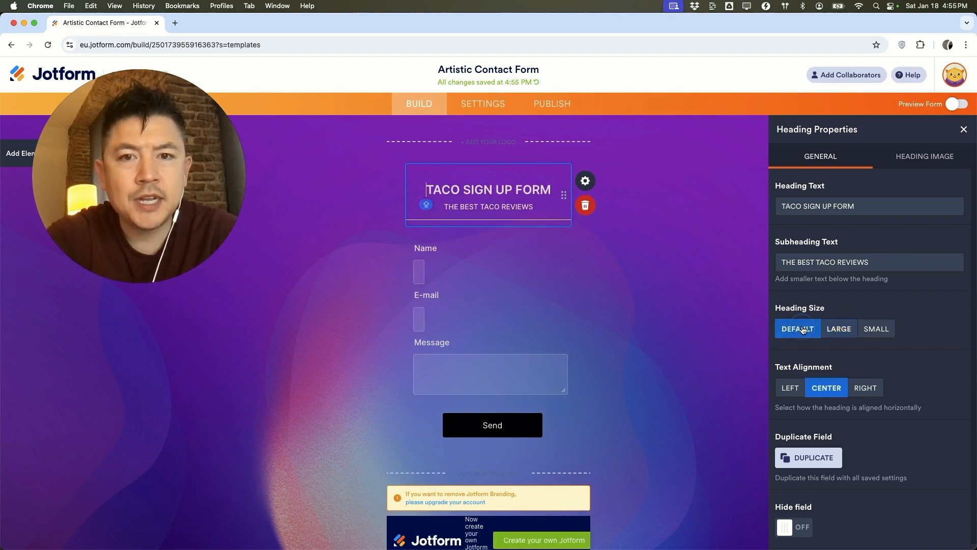
{"action": "left_click", "coordinate": [837, 329]}
{"action": "left_click", "coordinate": [876, 330]}
{"action": "left_click", "coordinate": [809, 330]}
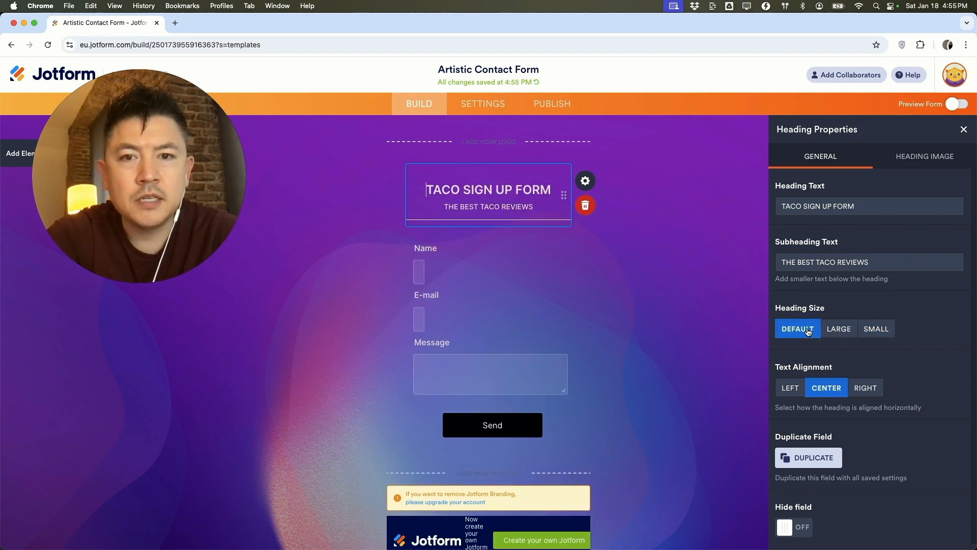
{"action": "left_click", "coordinate": [796, 389]}
{"action": "left_click", "coordinate": [864, 390]}
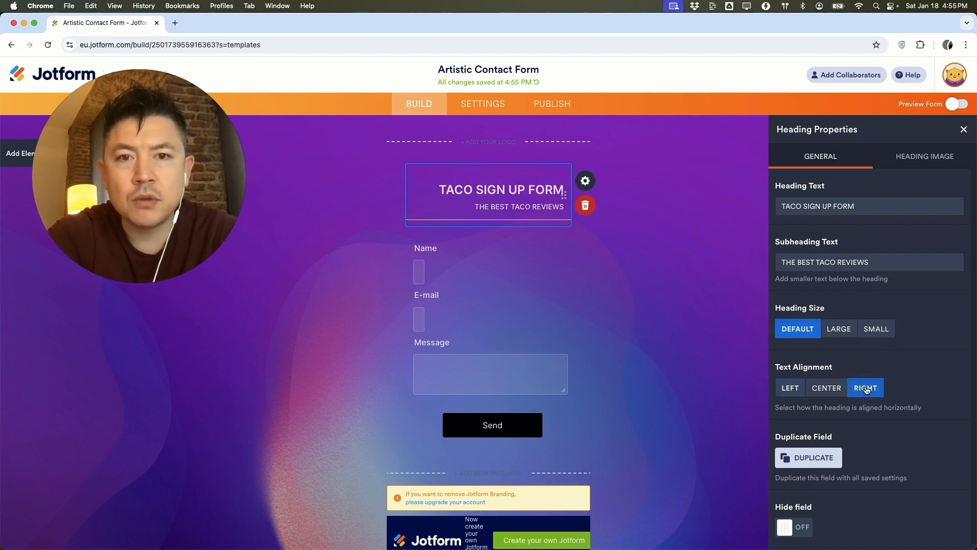
{"action": "left_click", "coordinate": [826, 388]}
{"action": "left_click", "coordinate": [613, 253]}
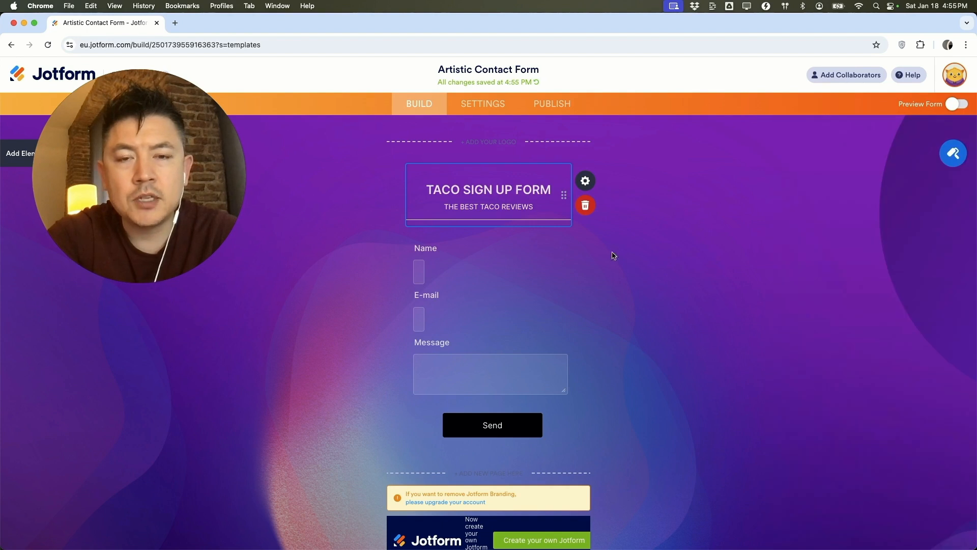
Change the label of the Name field to "FIRST NAME".
{"action": "left_click", "coordinate": [531, 281]}
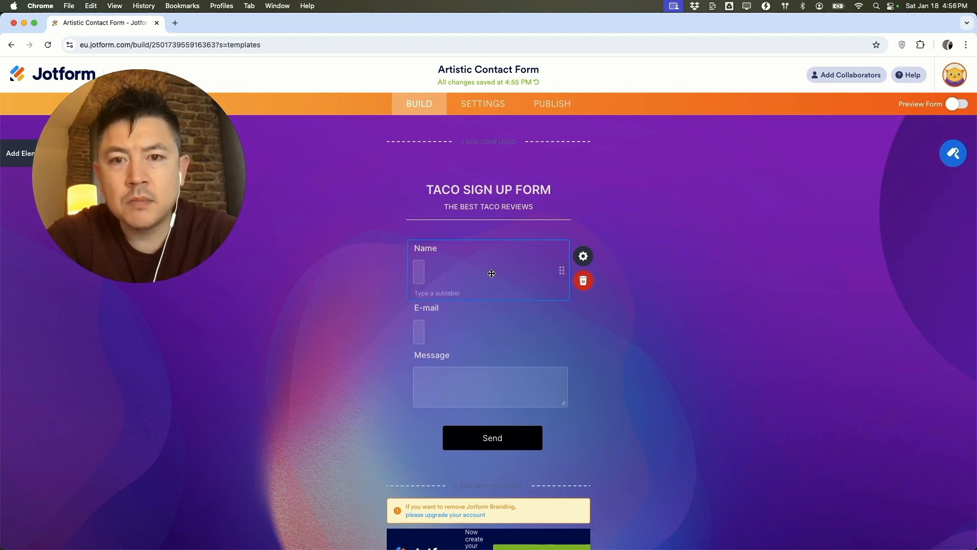
{"action": "left_click", "coordinate": [449, 249]}
{"action": "key", "text": "super+a"}
{"action": "type", "text": "FIRST "}
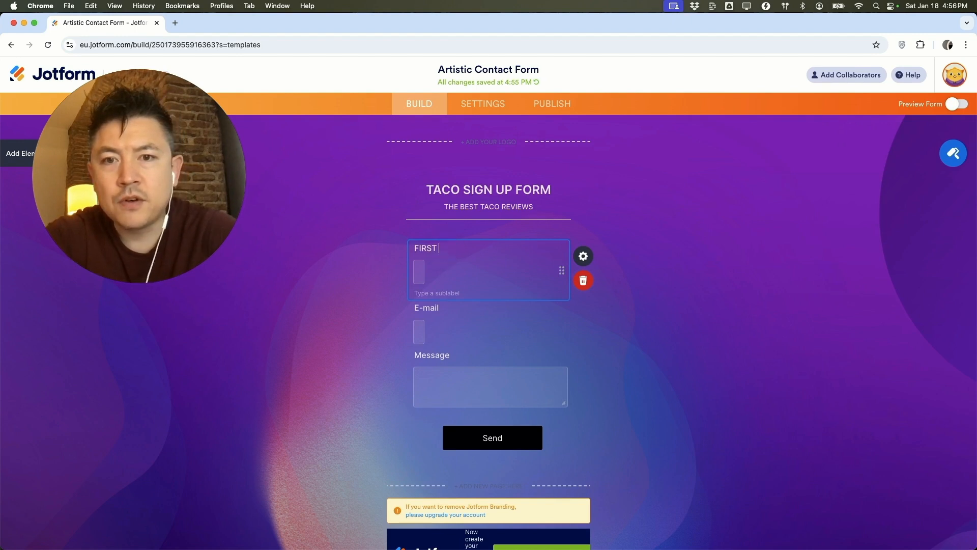
{"action": "type", "text": "NAME"}
{"action": "left_click", "coordinate": [434, 311]}
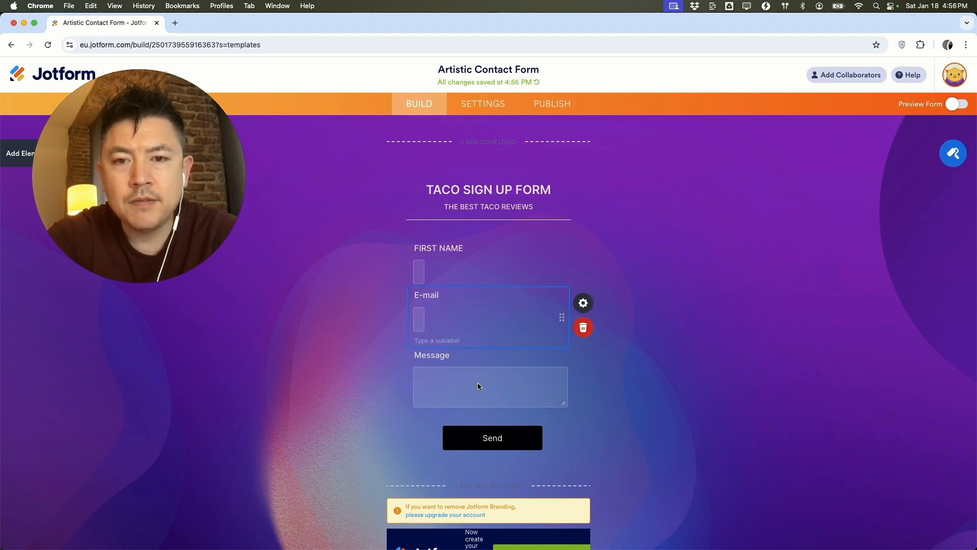
Change the label of the Message field to "HOW MANY TACOS DO YOU EAT?".
{"action": "left_click", "coordinate": [452, 363]}
{"action": "key", "text": "super+a"}
{"action": "type", "text": "HOW"}
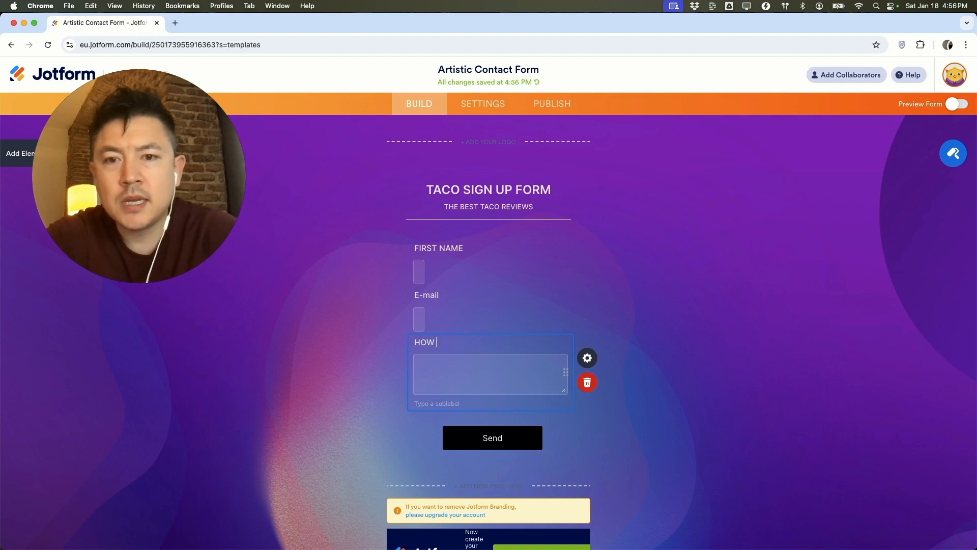
{"action": "type", "text": " MANY TACOS DO YOU EAT?"}
{"action": "key", "text": "Return"}
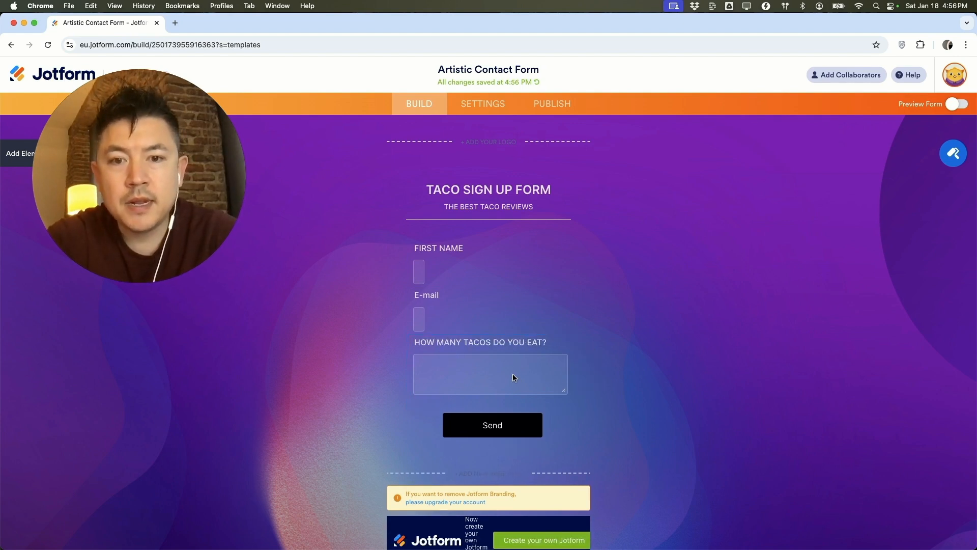
Open the Send button's properties and set its button text to "EAT TACOS TODAY!".
{"action": "left_click", "coordinate": [490, 423]}
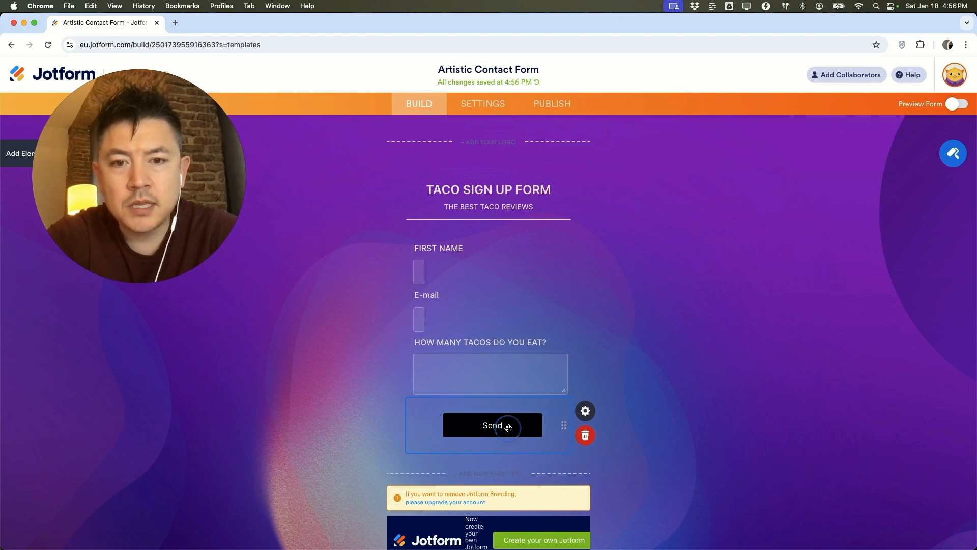
{"action": "double_click", "coordinate": [507, 425]}
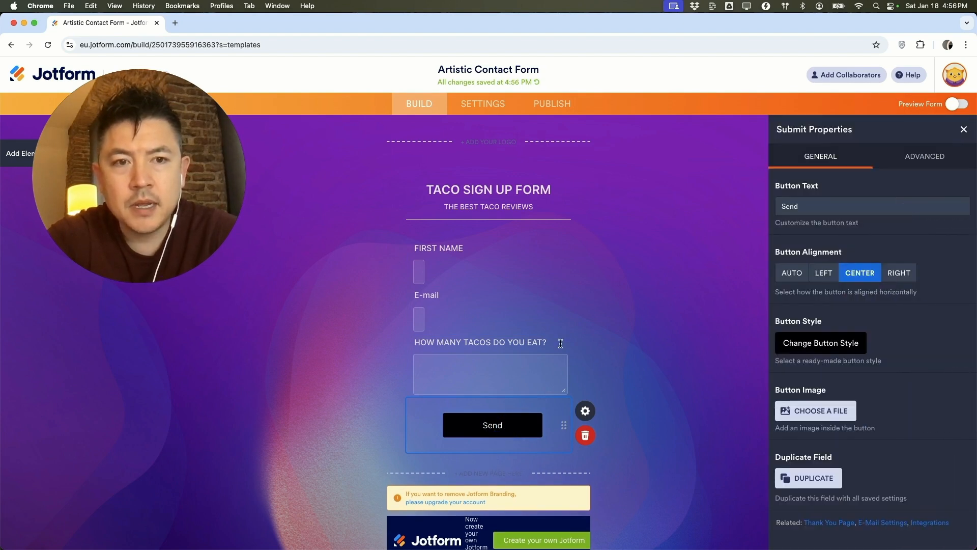
{"action": "double_click", "coordinate": [806, 204]}
{"action": "type", "text": "EAT TACOS TODAY!"}
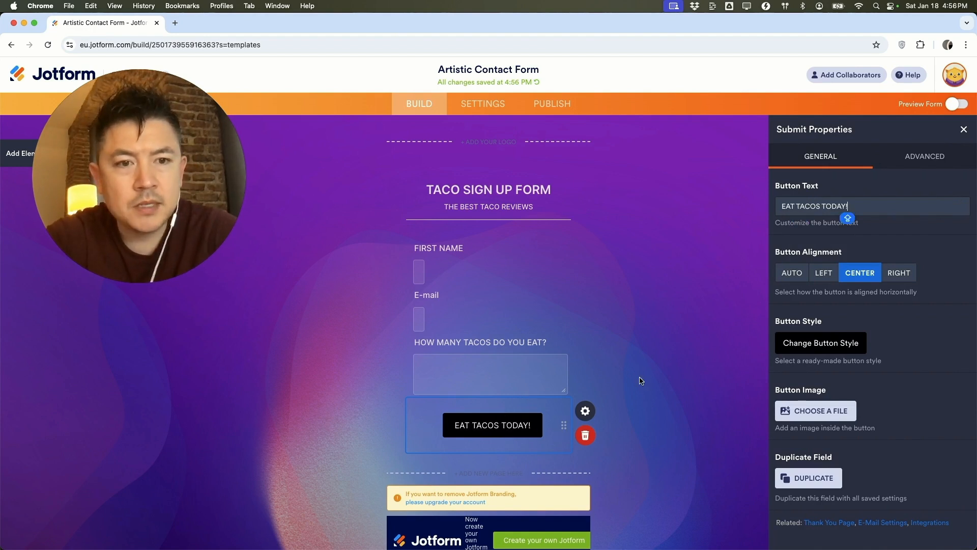
Browse the ready-made button styles, try the blue one, and apply the coral red style to the submit button.
{"action": "left_click", "coordinate": [815, 342]}
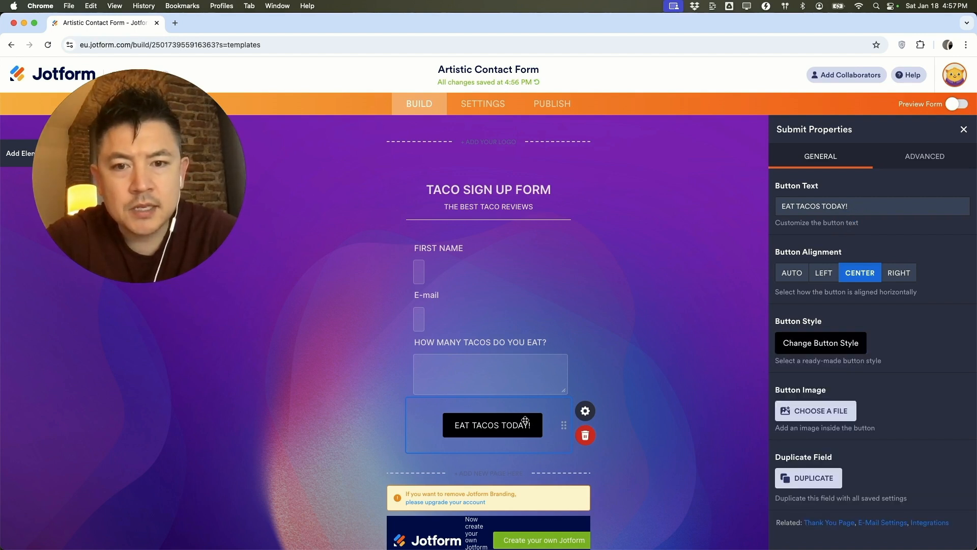
{"action": "left_click", "coordinate": [818, 344]}
{"action": "scroll", "coordinate": [845, 423], "scroll_direction": "down", "scroll_amount": 8}
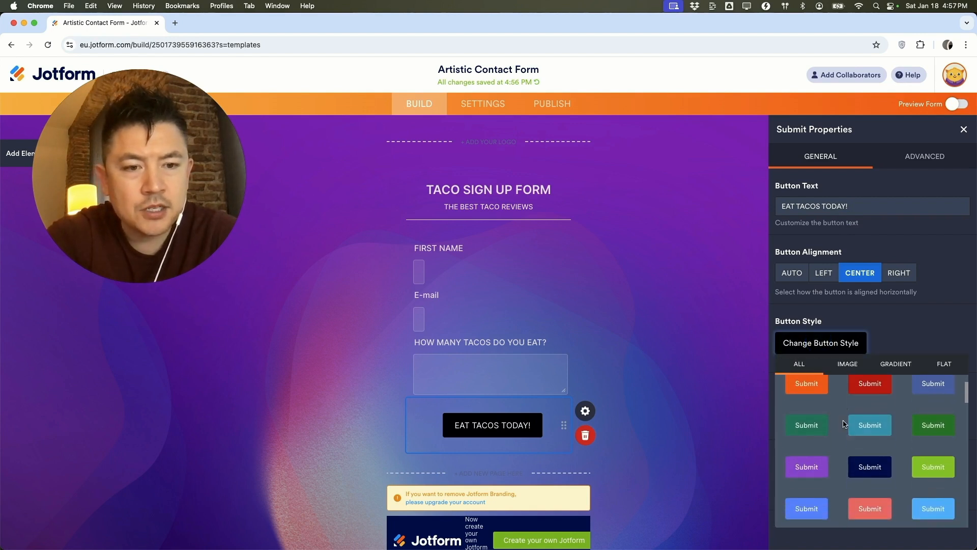
{"action": "scroll", "coordinate": [845, 424], "scroll_direction": "up", "scroll_amount": 4}
{"action": "scroll", "coordinate": [845, 424], "scroll_direction": "down", "scroll_amount": 3}
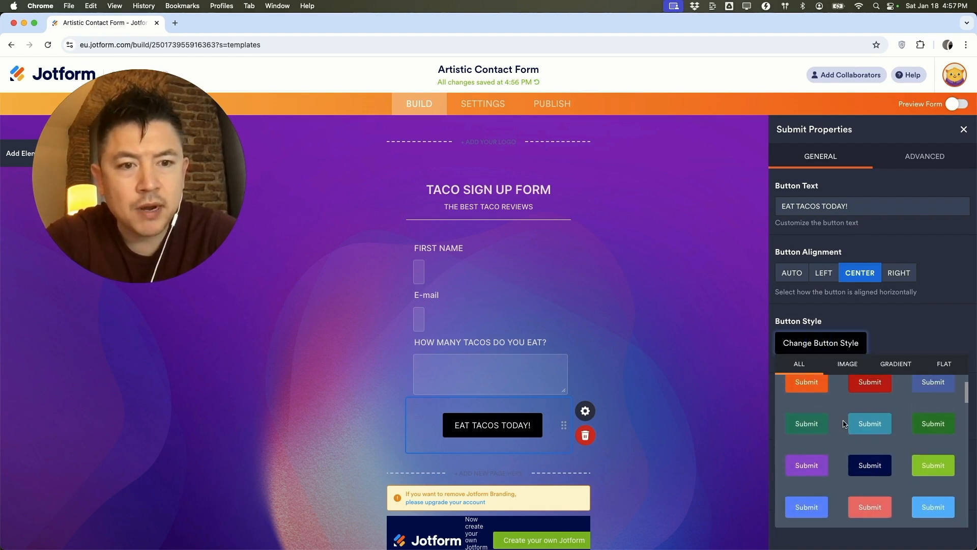
{"action": "scroll", "coordinate": [845, 423], "scroll_direction": "up", "scroll_amount": 4}
{"action": "scroll", "coordinate": [845, 424], "scroll_direction": "down", "scroll_amount": 2}
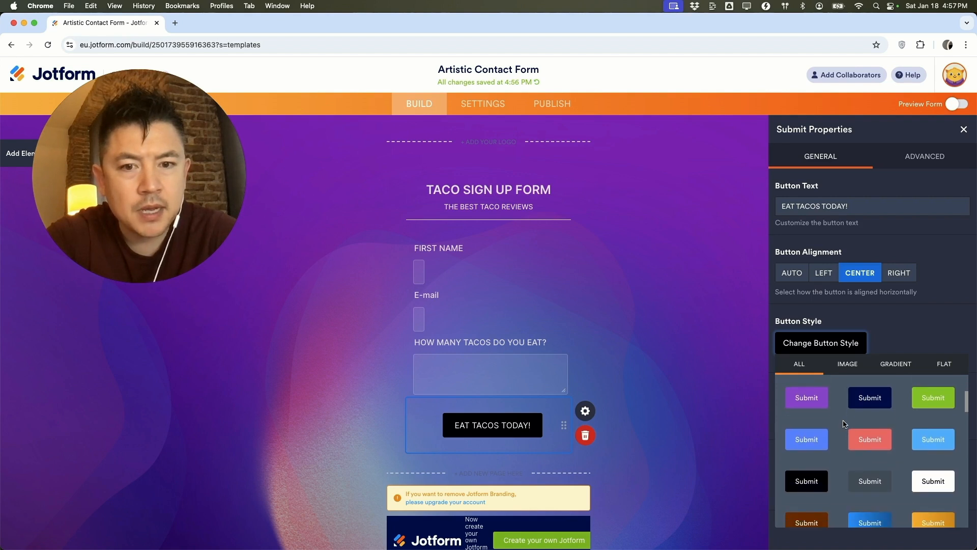
{"action": "left_click", "coordinate": [807, 440]}
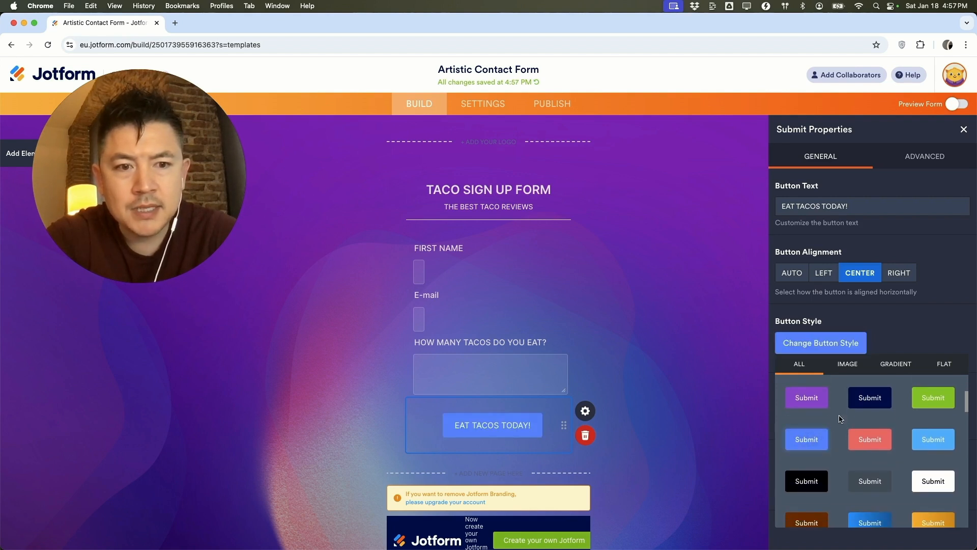
{"action": "left_click", "coordinate": [872, 440]}
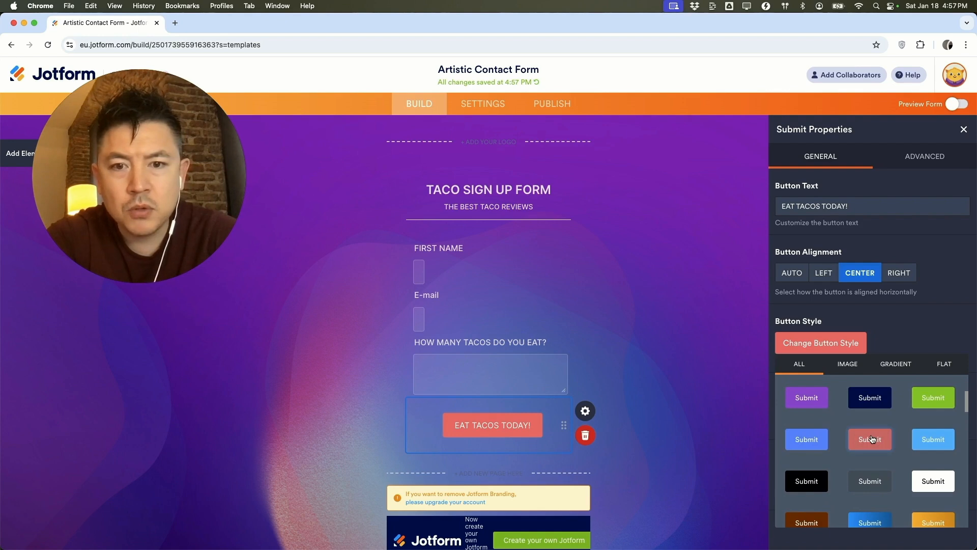
{"action": "left_click", "coordinate": [609, 420]}
Change the form's title in the form settings to "TACO INFO GATHER FORM".
{"action": "left_click", "coordinate": [491, 105]}
{"action": "triple_click", "coordinate": [288, 224]}
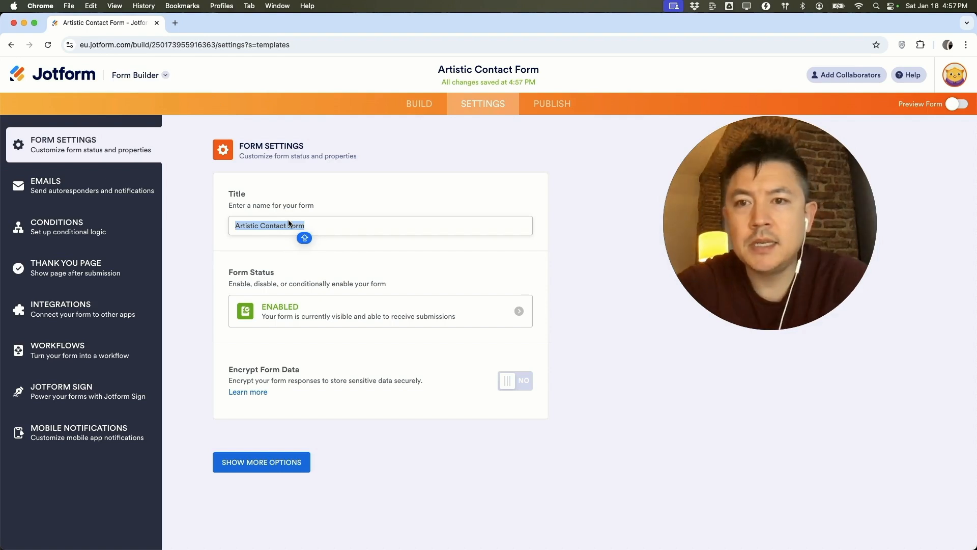
{"action": "type", "text": "TACO INFO GATHER FORM"}
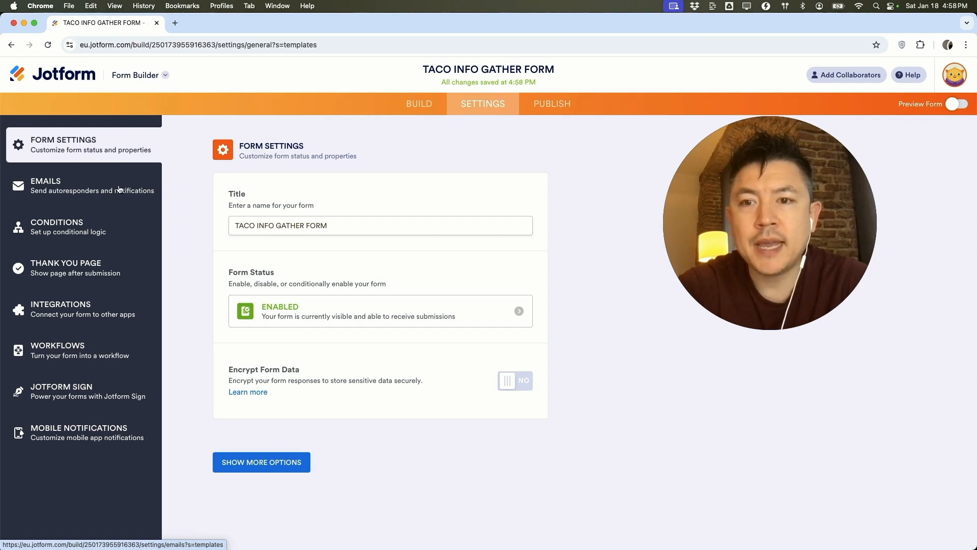
Look over the email notifications and the Thank You page content, and choose redirecting to an external link after submission.
{"action": "left_click", "coordinate": [90, 192]}
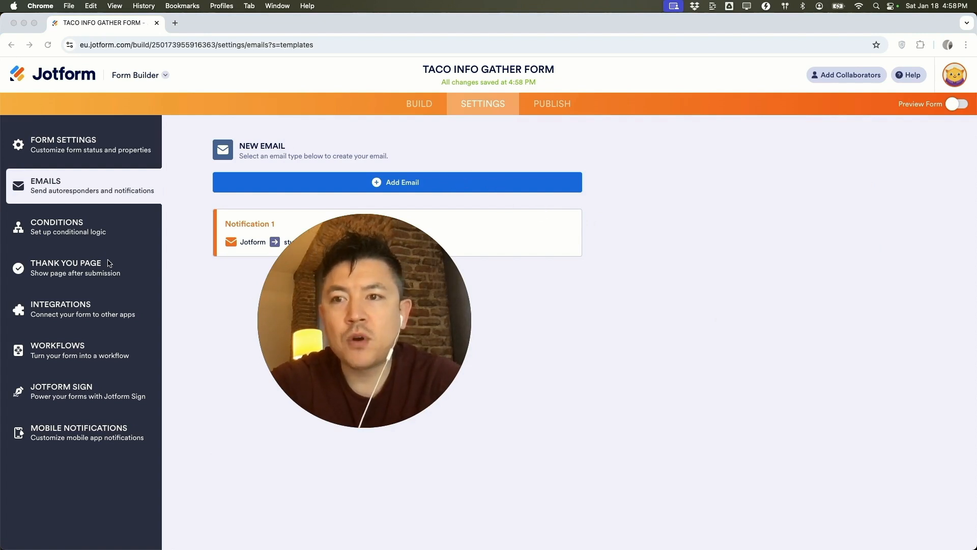
{"action": "left_click", "coordinate": [81, 263]}
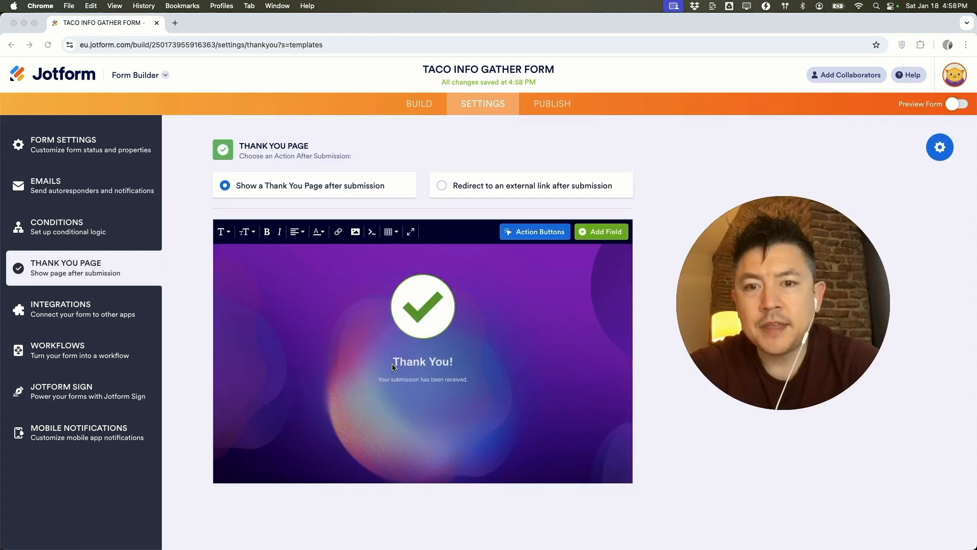
{"action": "left_click", "coordinate": [429, 299]}
{"action": "left_click", "coordinate": [410, 365]}
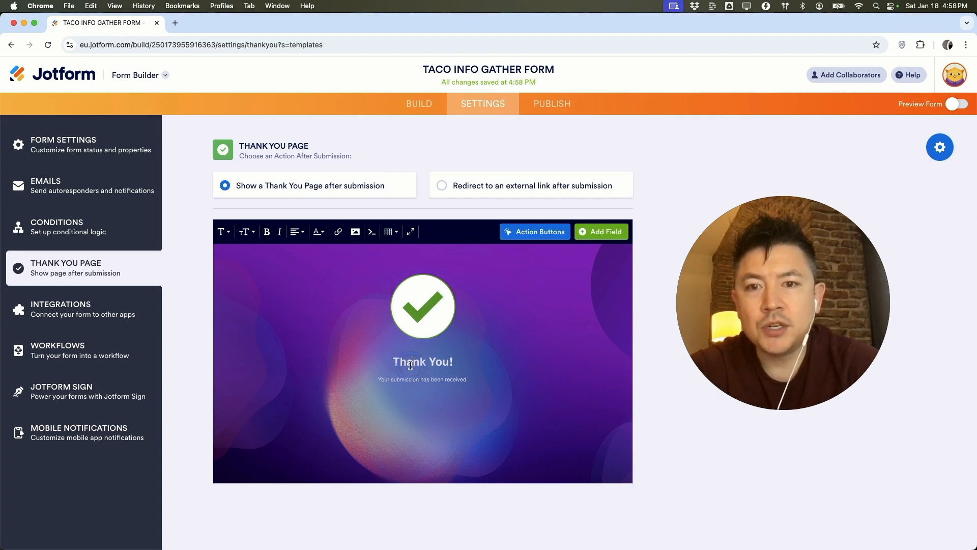
{"action": "left_click", "coordinate": [458, 360]}
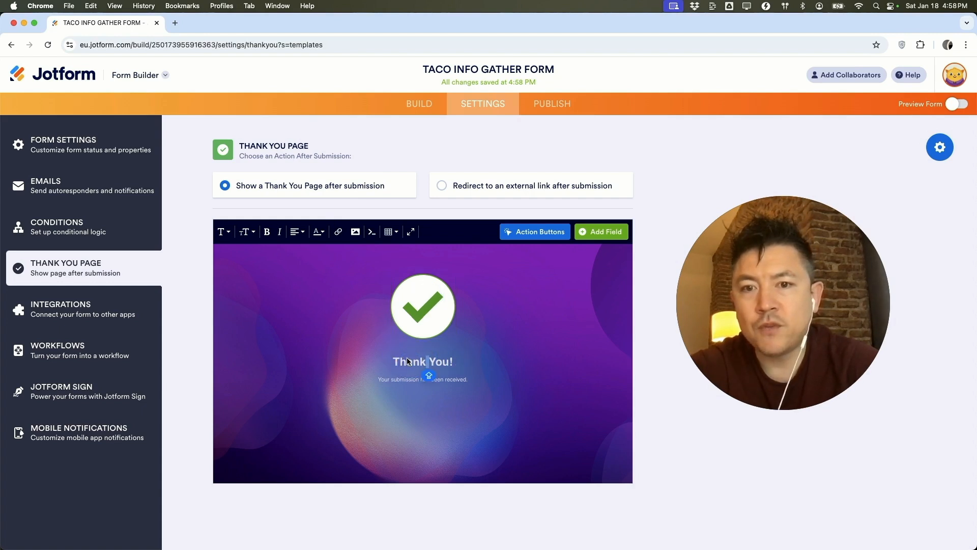
{"action": "left_click", "coordinate": [397, 331]}
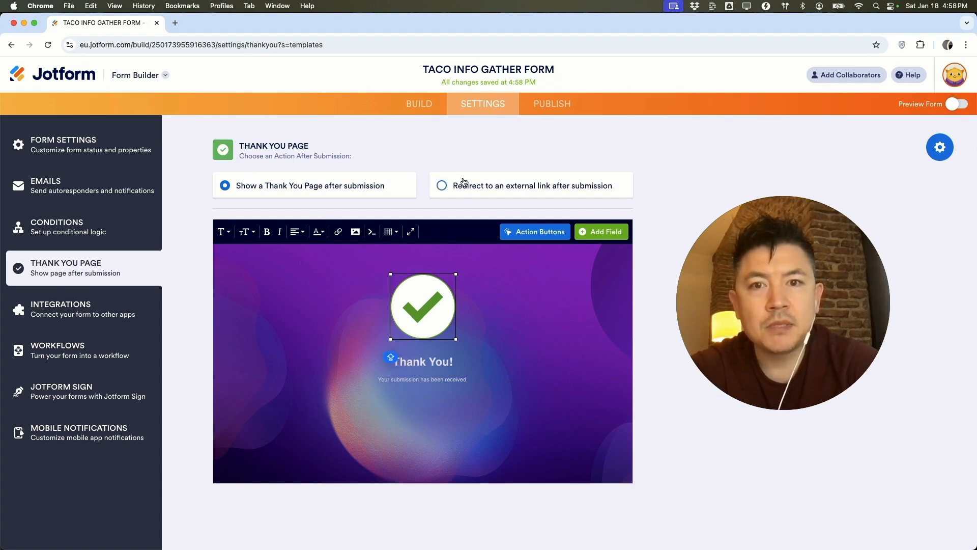
{"action": "left_click", "coordinate": [442, 187]}
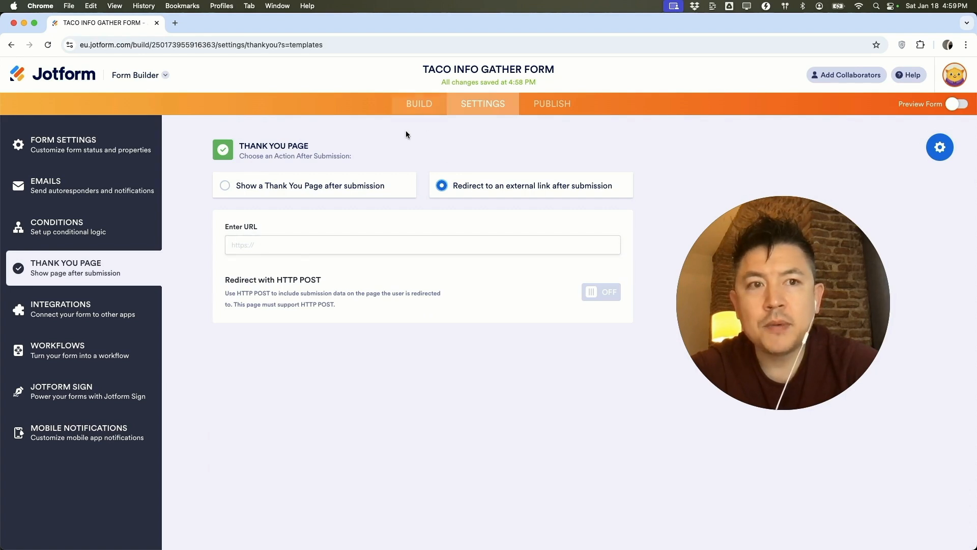
Return to the form builder and add a Phone field between the E-mail and "HOW MANY TACOS DO YOU EAT?" fields.
{"action": "left_click", "coordinate": [431, 109]}
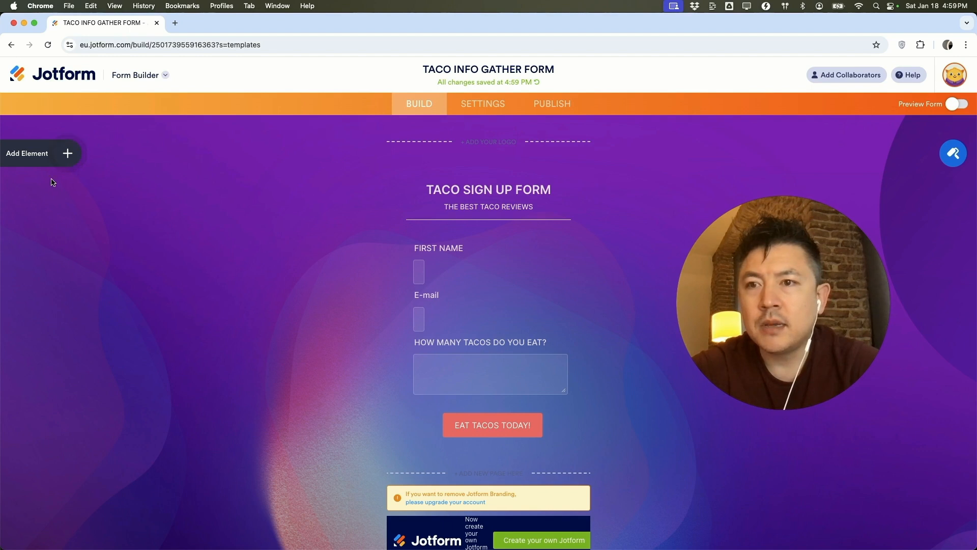
{"action": "left_click", "coordinate": [68, 159]}
{"action": "scroll", "coordinate": [86, 265], "scroll_direction": "down", "scroll_amount": 3}
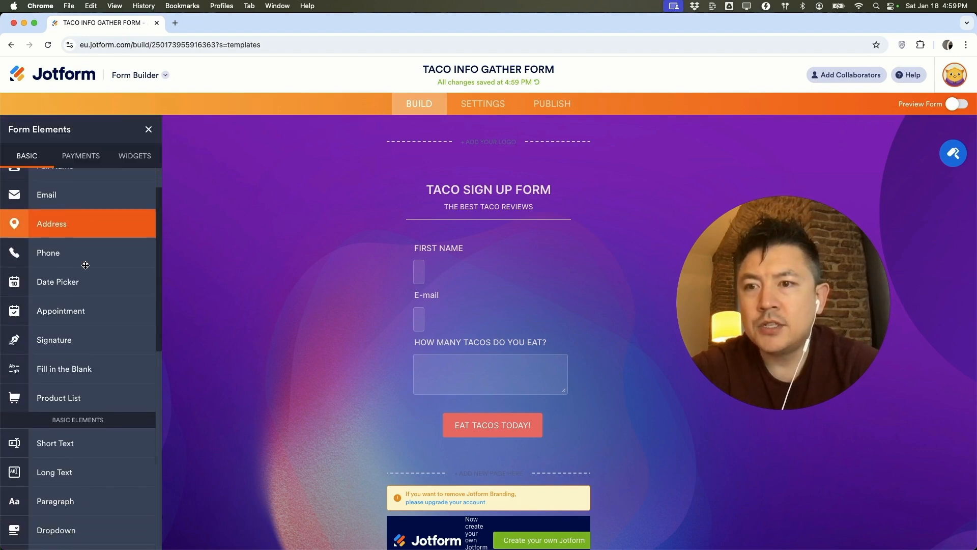
{"action": "scroll", "coordinate": [72, 280], "scroll_direction": "up", "scroll_amount": 3}
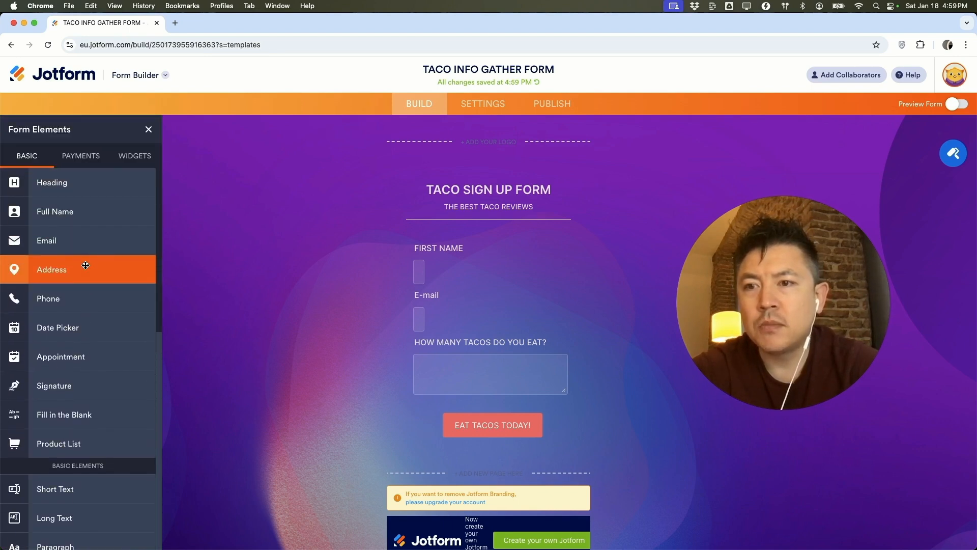
{"action": "left_click_drag", "start_coordinate": [58, 300], "coordinate": [467, 357]}
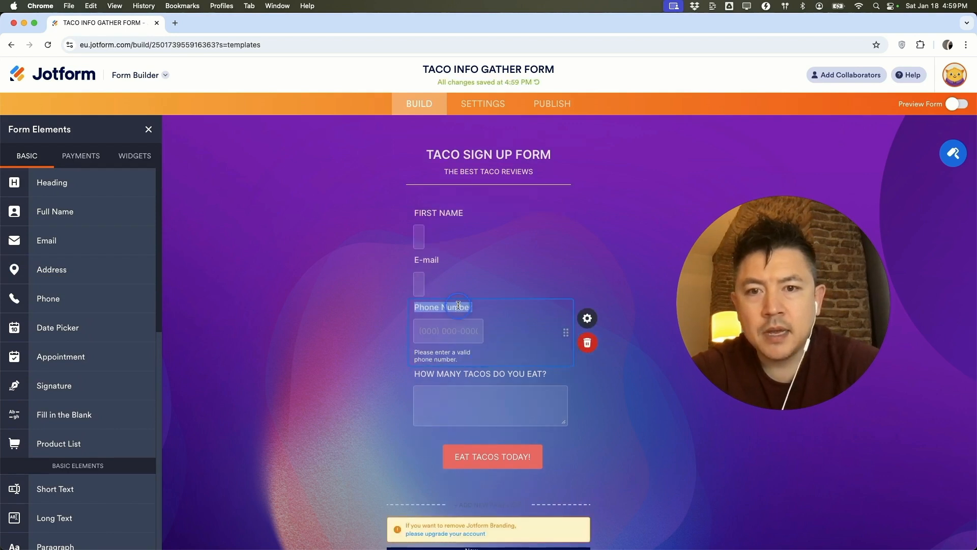
Label the new phone field "GIVE ME YOUR PHONE NUMBER!", review the form, and close the list of form elements.
{"action": "type", "text": "GIVE"}
{"action": "type", "text": " ME YOUR PHONE NUMBER!"}
{"action": "scroll", "coordinate": [450, 318], "scroll_direction": "down", "scroll_amount": 3}
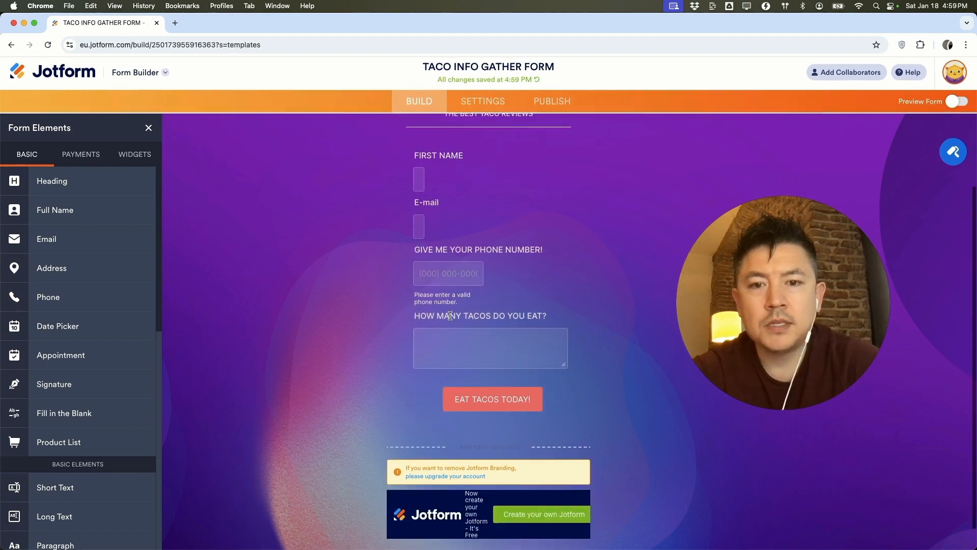
{"action": "scroll", "coordinate": [450, 318], "scroll_direction": "up", "scroll_amount": 2}
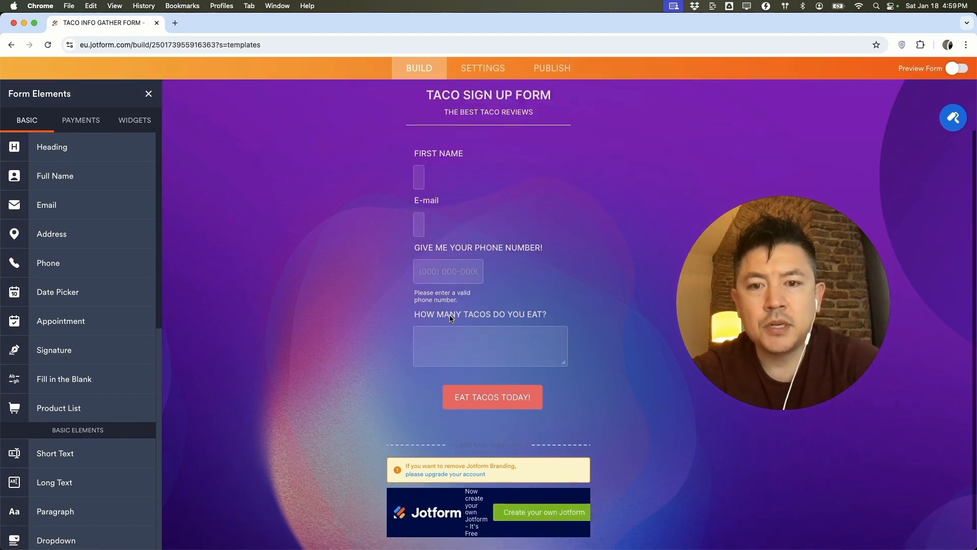
{"action": "scroll", "coordinate": [450, 319], "scroll_direction": "up", "scroll_amount": 2}
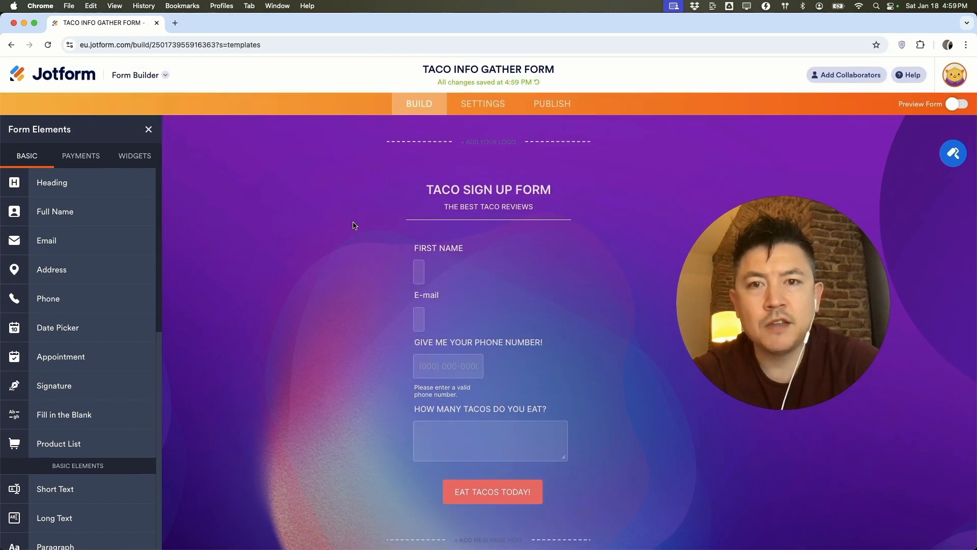
{"action": "left_click", "coordinate": [147, 130]}
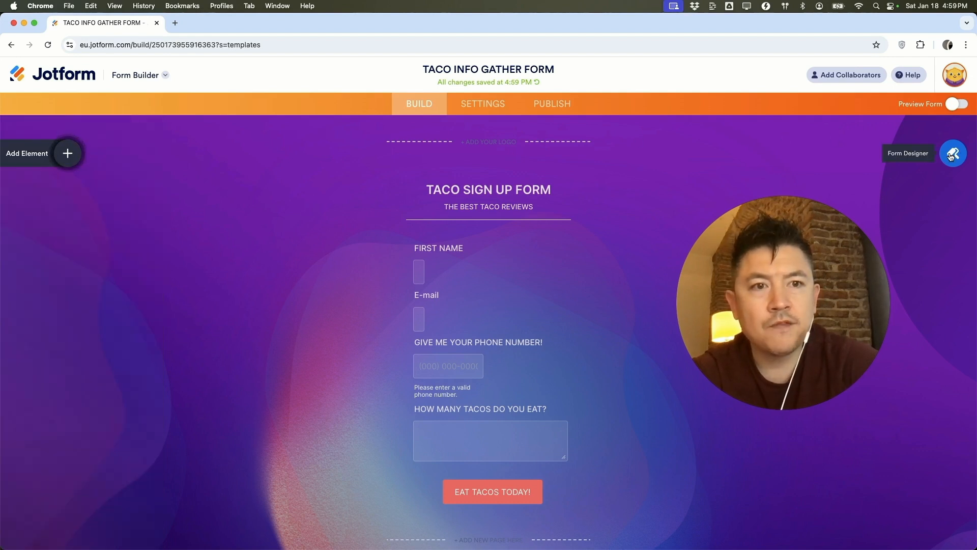
Open the Form Designer and remove the purple page background image.
{"action": "left_click", "coordinate": [952, 157]}
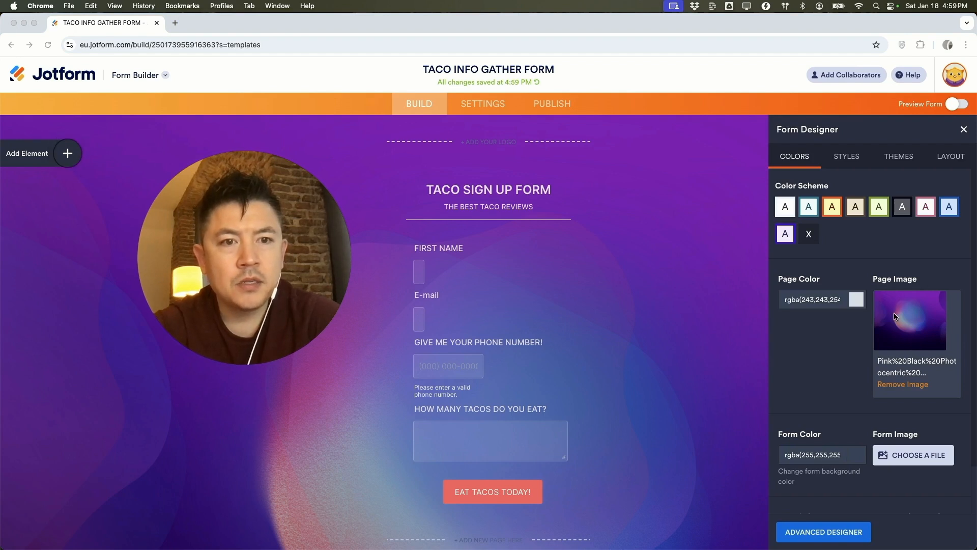
{"action": "scroll", "coordinate": [896, 317], "scroll_direction": "down", "scroll_amount": 1}
{"action": "scroll", "coordinate": [896, 316], "scroll_direction": "down", "scroll_amount": 1}
{"action": "left_click", "coordinate": [859, 283]}
{"action": "left_click", "coordinate": [859, 283]}
{"action": "left_click", "coordinate": [897, 364]}
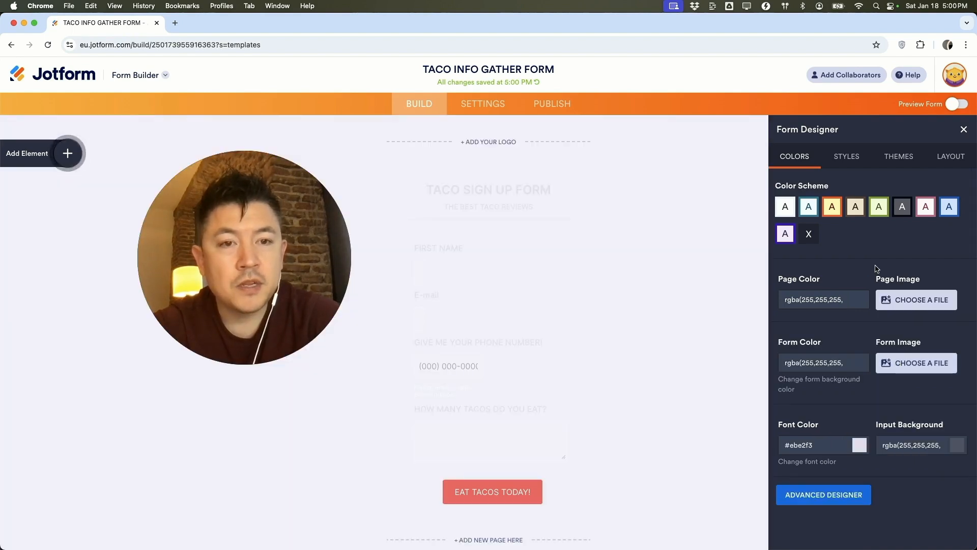
Upload the beef noodle photo "beef-4985993_1280" as the page image and check it behind the whole form.
{"action": "left_click", "coordinate": [916, 304]}
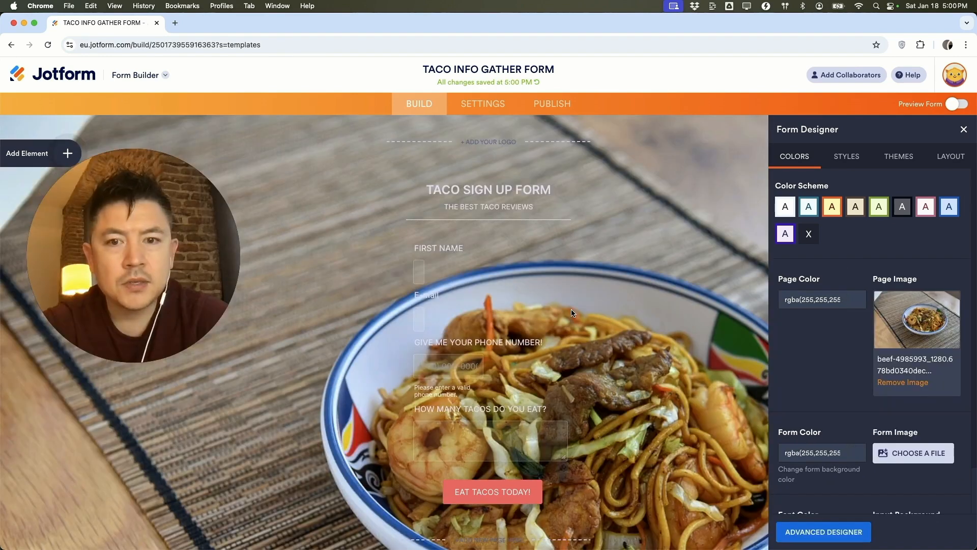
{"action": "scroll", "coordinate": [572, 311], "scroll_direction": "down", "scroll_amount": 5}
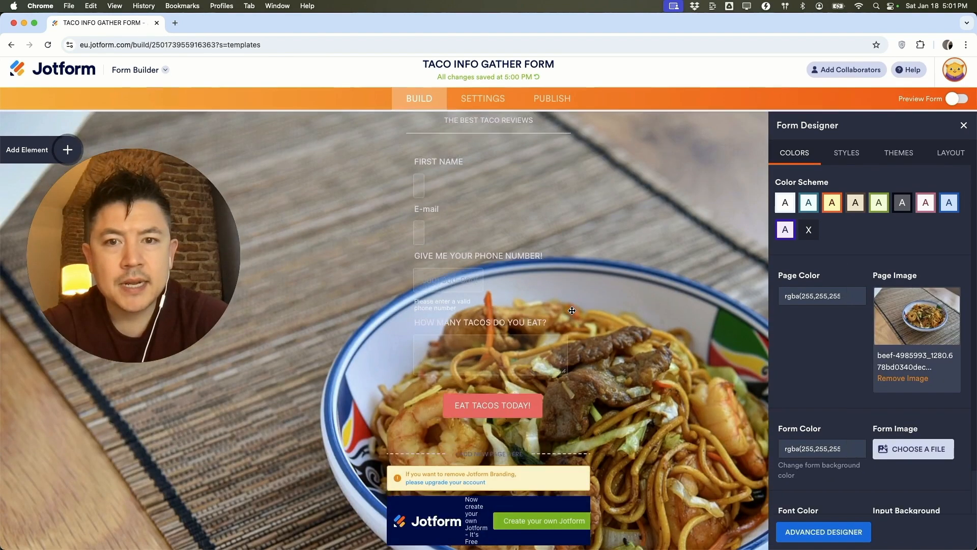
{"action": "scroll", "coordinate": [572, 310], "scroll_direction": "up", "scroll_amount": 5}
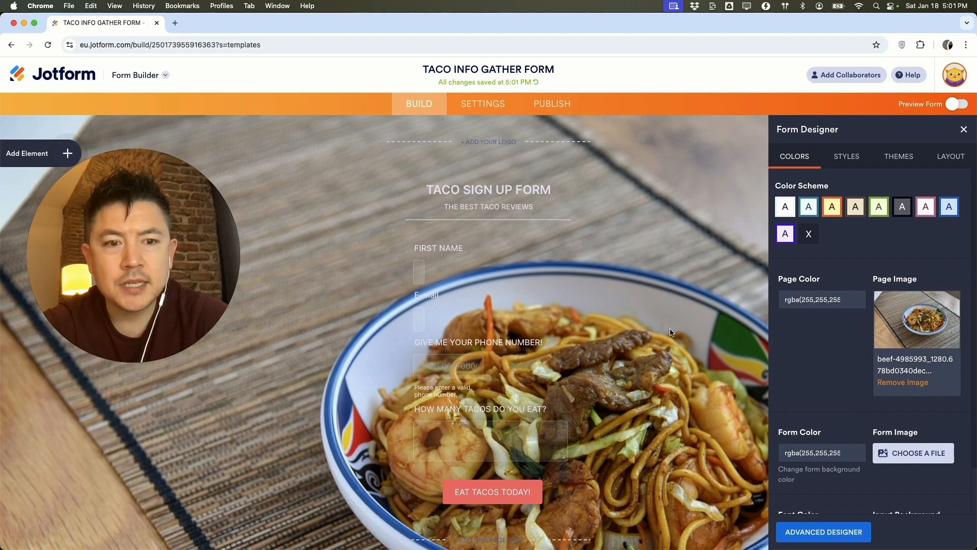
Set the form's font color to the purple #9b02d0.
{"action": "scroll", "coordinate": [881, 396], "scroll_direction": "down", "scroll_amount": 2}
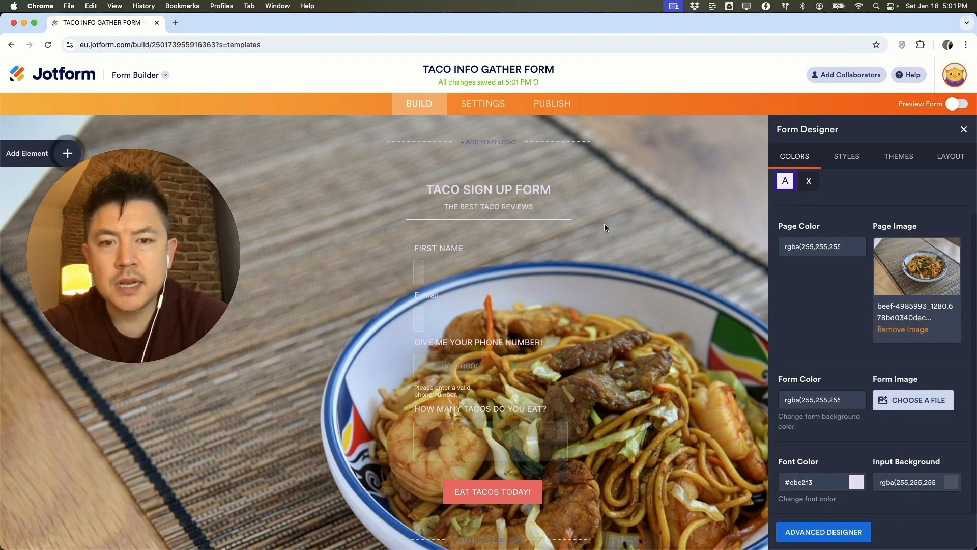
{"action": "left_click", "coordinate": [857, 482]}
{"action": "mouse_move", "coordinate": [829, 349]}
{"action": "left_mouse_down"}
{"action": "mouse_move", "coordinate": [854, 330]}
{"action": "mouse_move", "coordinate": [841, 359]}
{"action": "left_mouse_up"}
{"action": "left_click", "coordinate": [764, 450]}
{"action": "left_click", "coordinate": [786, 406]}
{"action": "left_click", "coordinate": [775, 406]}
{"action": "left_click_drag", "start_coordinate": [811, 408], "coordinate": [829, 406]}
{"action": "left_click", "coordinate": [842, 293]}
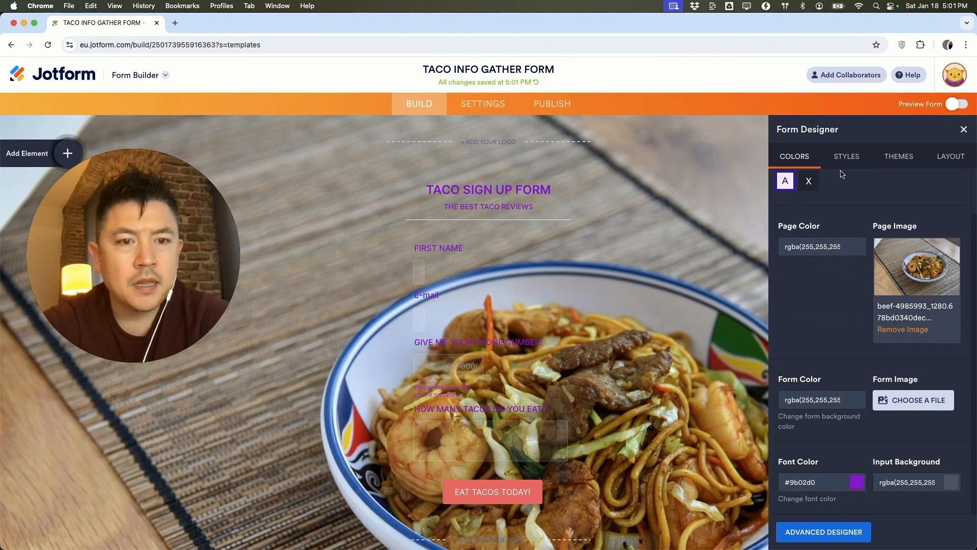
Browse the featured themes and apply the Purple Galaxy theme to the form.
{"action": "left_click", "coordinate": [847, 155]}
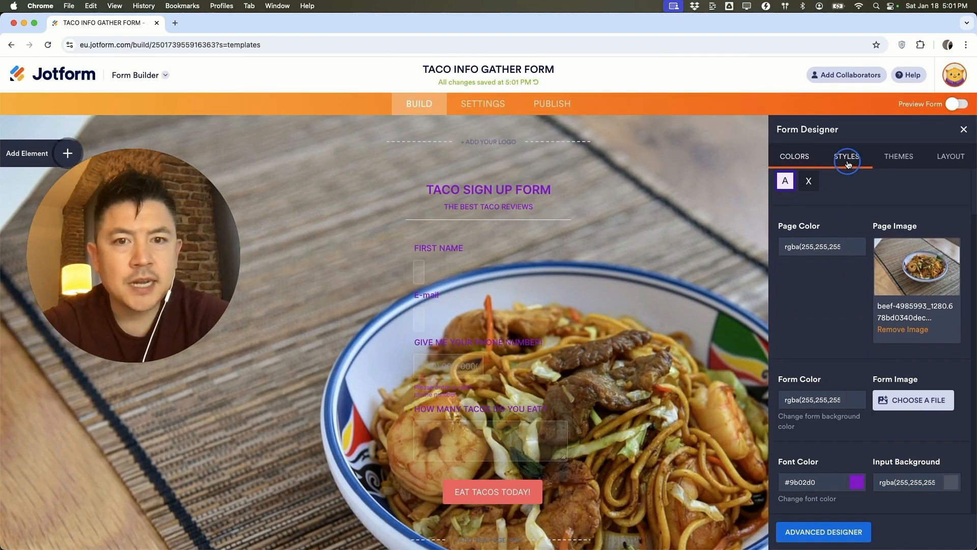
{"action": "left_click", "coordinate": [900, 158]}
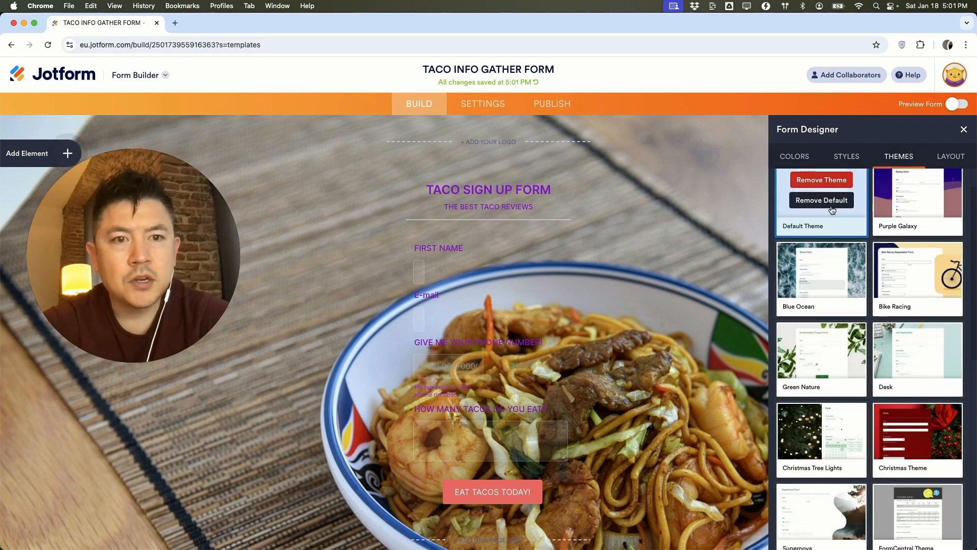
{"action": "scroll", "coordinate": [895, 210], "scroll_direction": "down", "scroll_amount": 1}
{"action": "scroll", "coordinate": [896, 214], "scroll_direction": "up", "scroll_amount": 2}
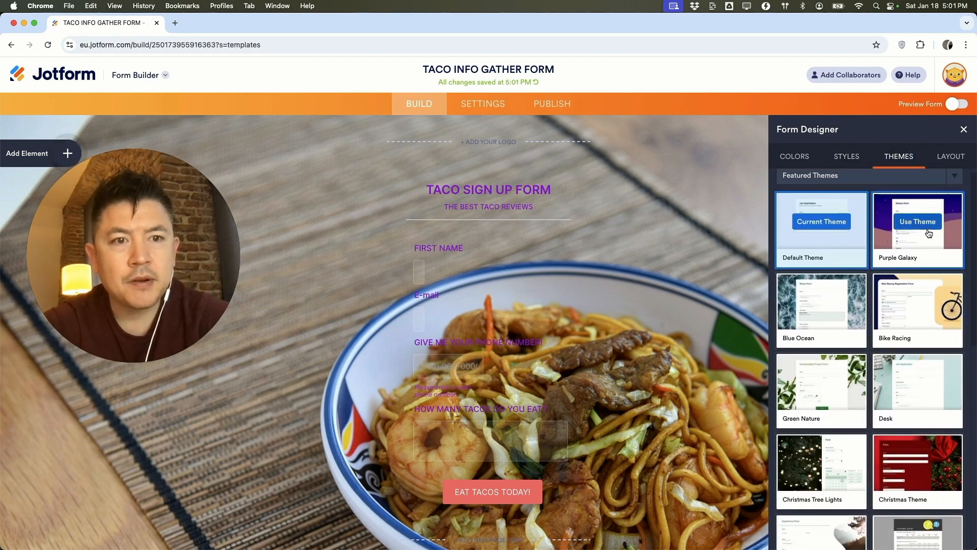
{"action": "left_click", "coordinate": [918, 222]}
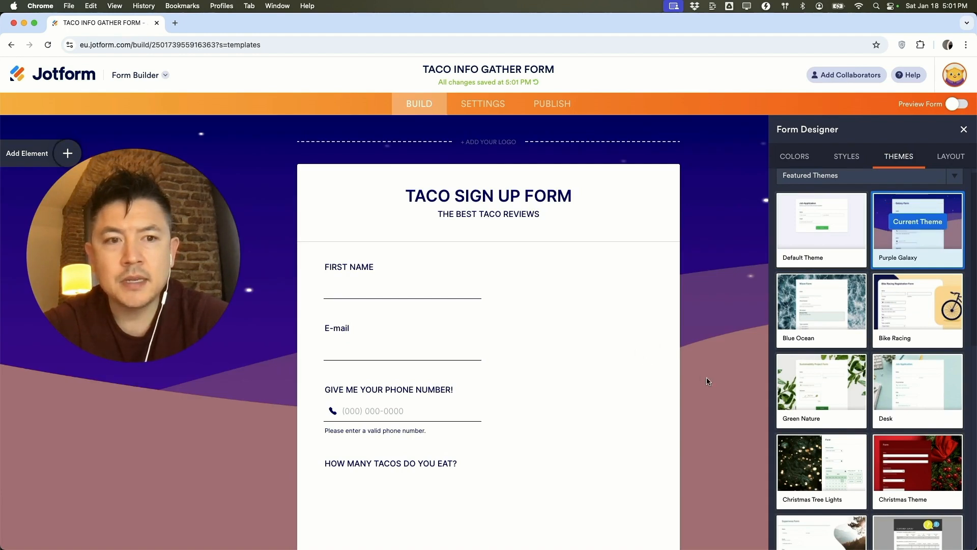
Try the Card Form layout, review its question cards, and return the form to the Classic Form layout.
{"action": "scroll", "coordinate": [886, 229], "scroll_direction": "up", "scroll_amount": 1}
{"action": "left_click", "coordinate": [951, 157]}
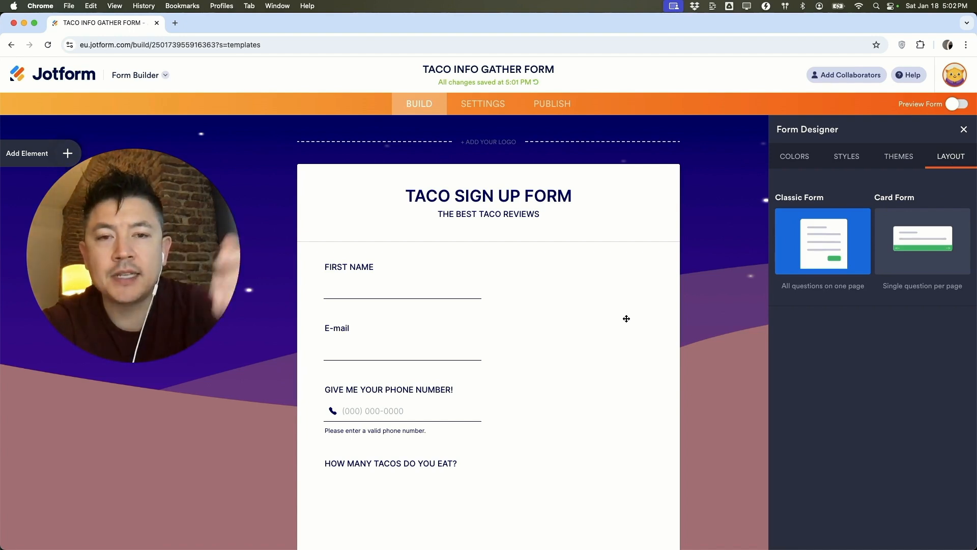
{"action": "left_click", "coordinate": [921, 241]}
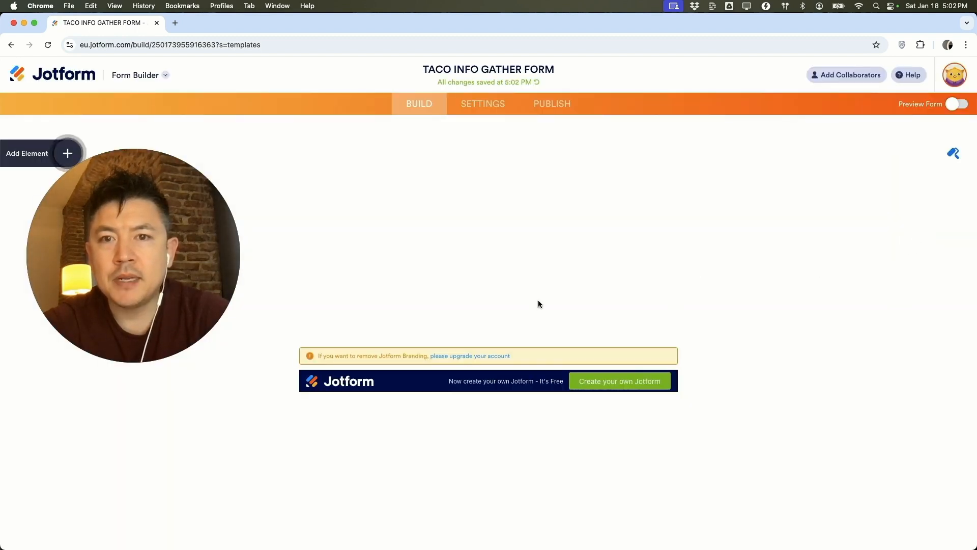
{"action": "scroll", "coordinate": [504, 292], "scroll_direction": "down", "scroll_amount": 5}
{"action": "scroll", "coordinate": [488, 390], "scroll_direction": "down", "scroll_amount": 2}
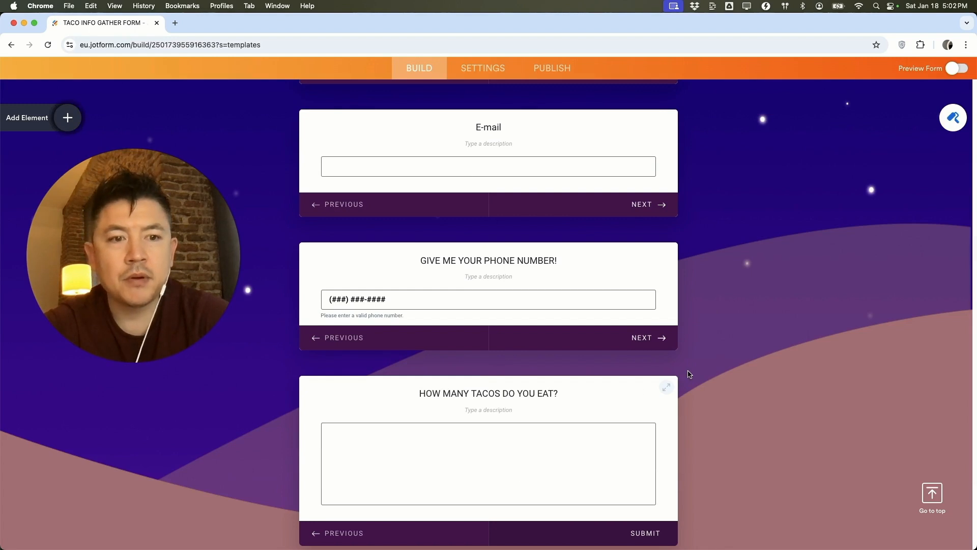
{"action": "scroll", "coordinate": [689, 374], "scroll_direction": "up", "scroll_amount": 7}
{"action": "left_click", "coordinate": [952, 152]}
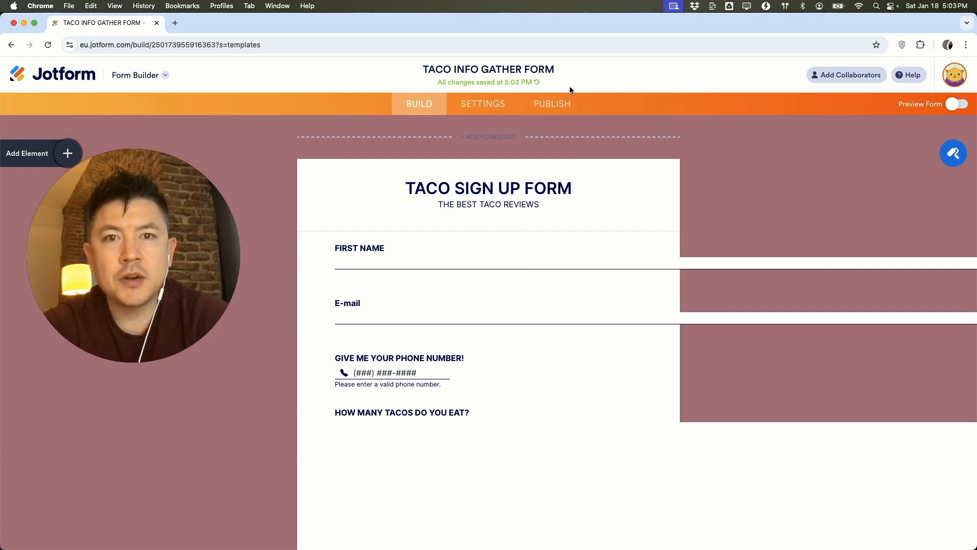
Go to the form's publishing options and copy its direct share link.
{"action": "left_click", "coordinate": [550, 104]}
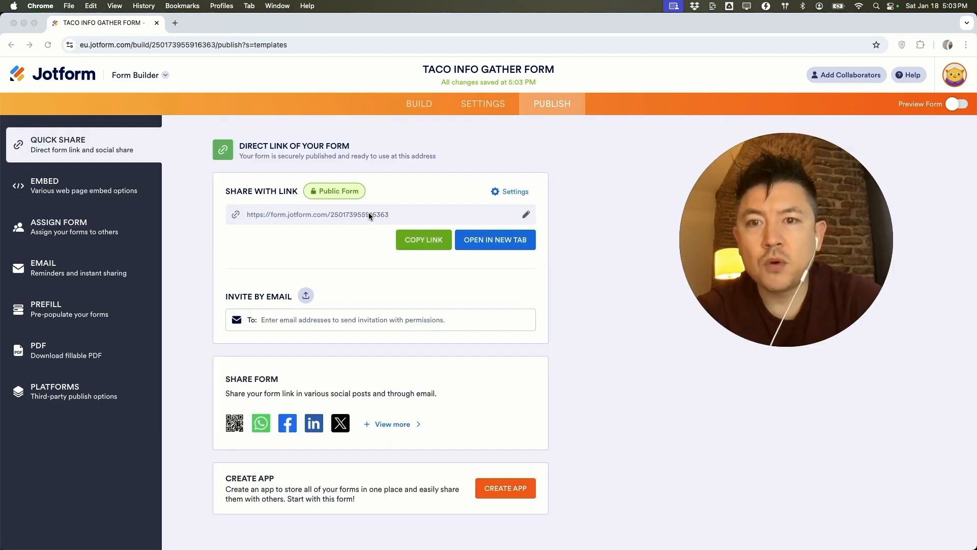
{"action": "left_click", "coordinate": [425, 242]}
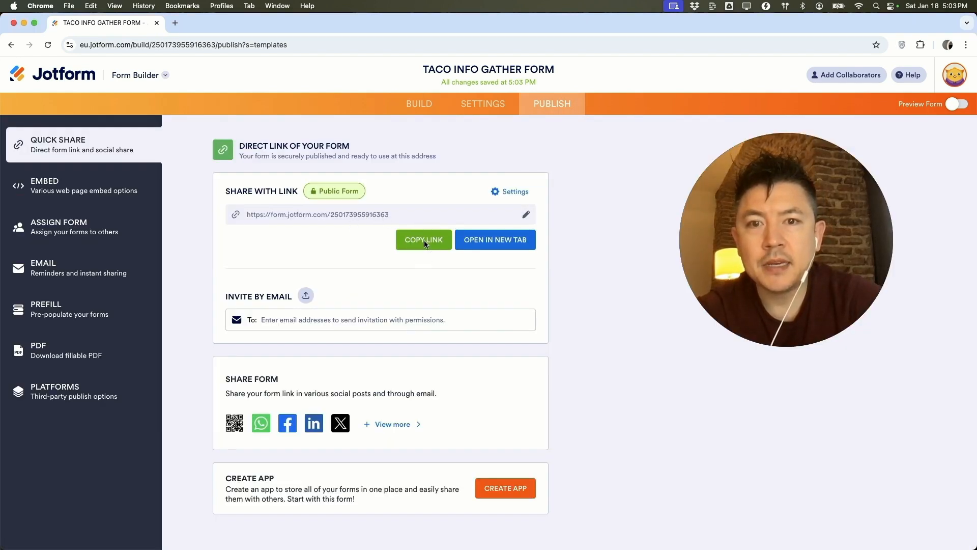